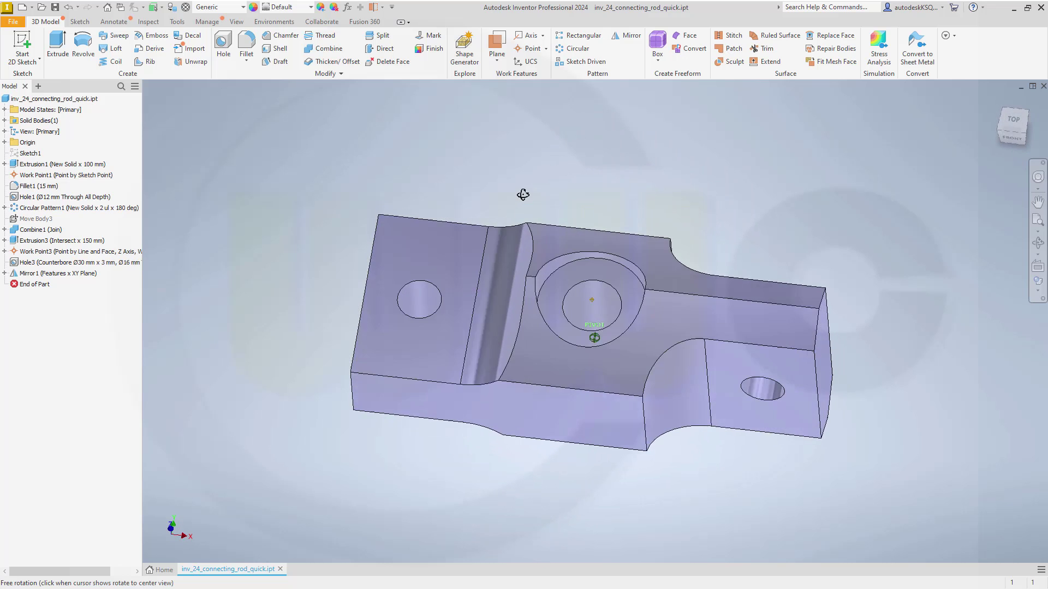
Step: Start a 2D sketch on the XY plane of the new part
{"action": "key", "text": "Escape"}
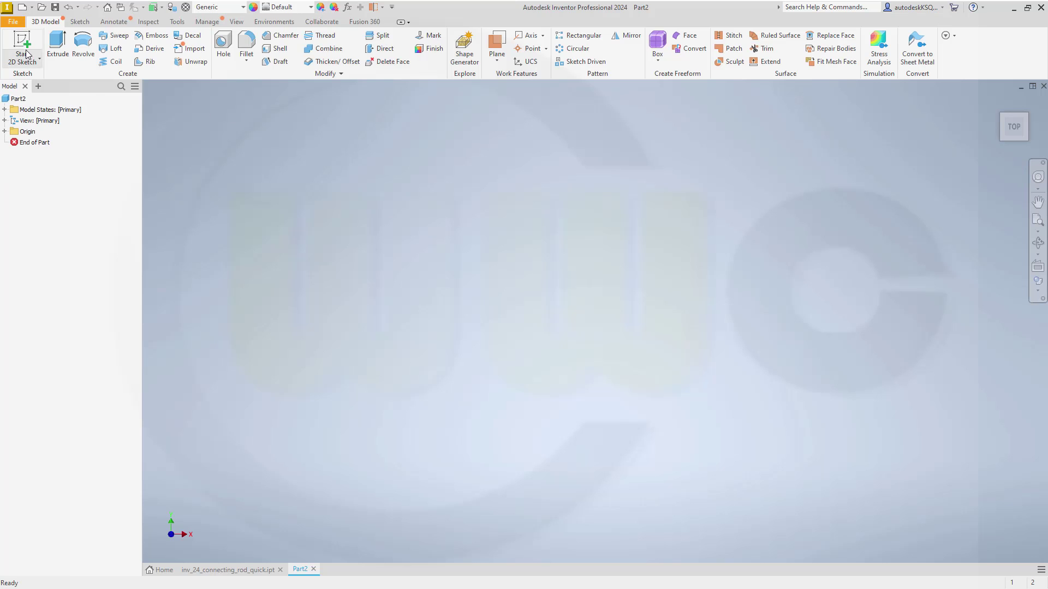
{"action": "left_click", "coordinate": [27, 54]}
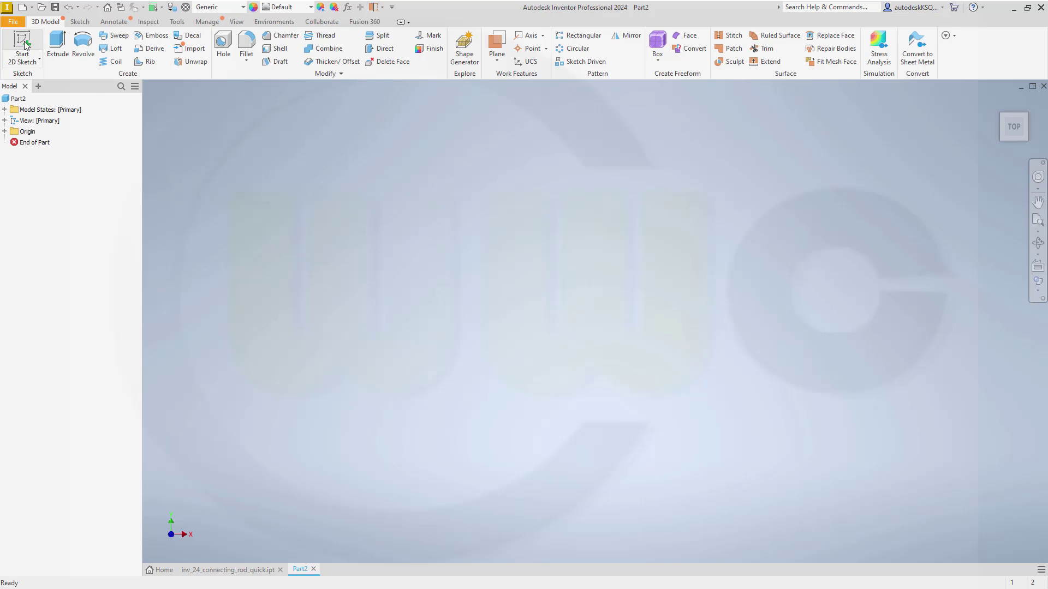
{"action": "left_click", "coordinate": [532, 164]}
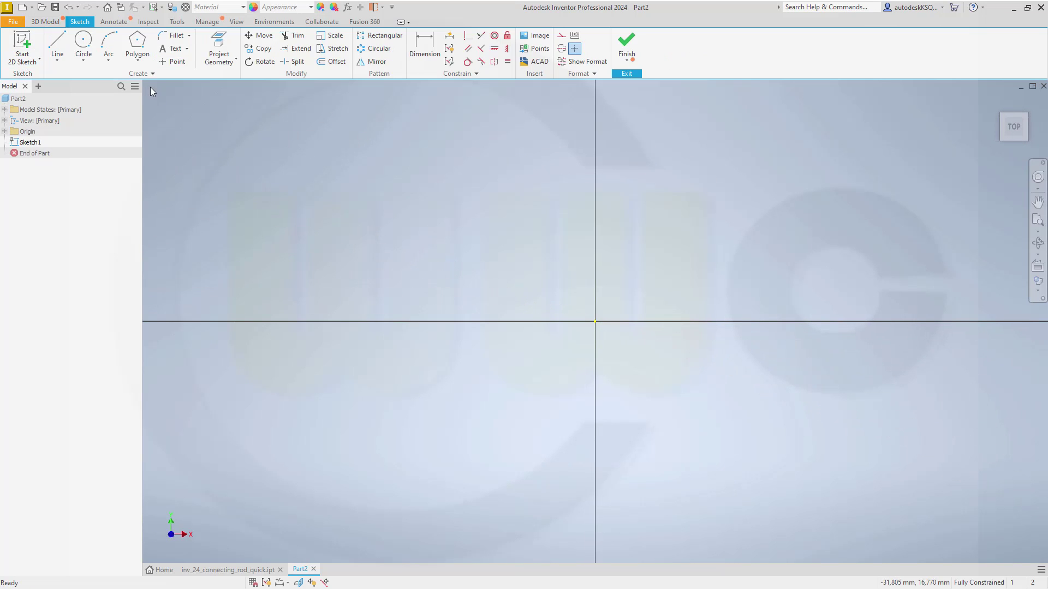
Step: Sketch a large two-point rectangle around the origin and a smaller one about 11.5 mm high overlapping its right edge
{"action": "left_click", "coordinate": [137, 60]}
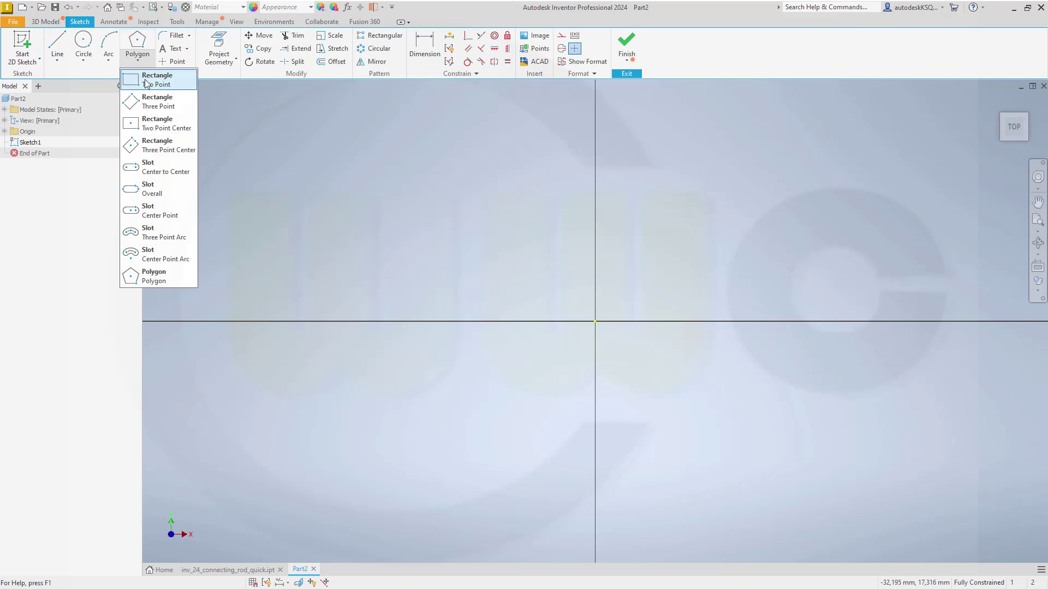
{"action": "left_click", "coordinate": [146, 81]}
{"action": "left_click", "coordinate": [335, 156]}
{"action": "left_click", "coordinate": [738, 424]}
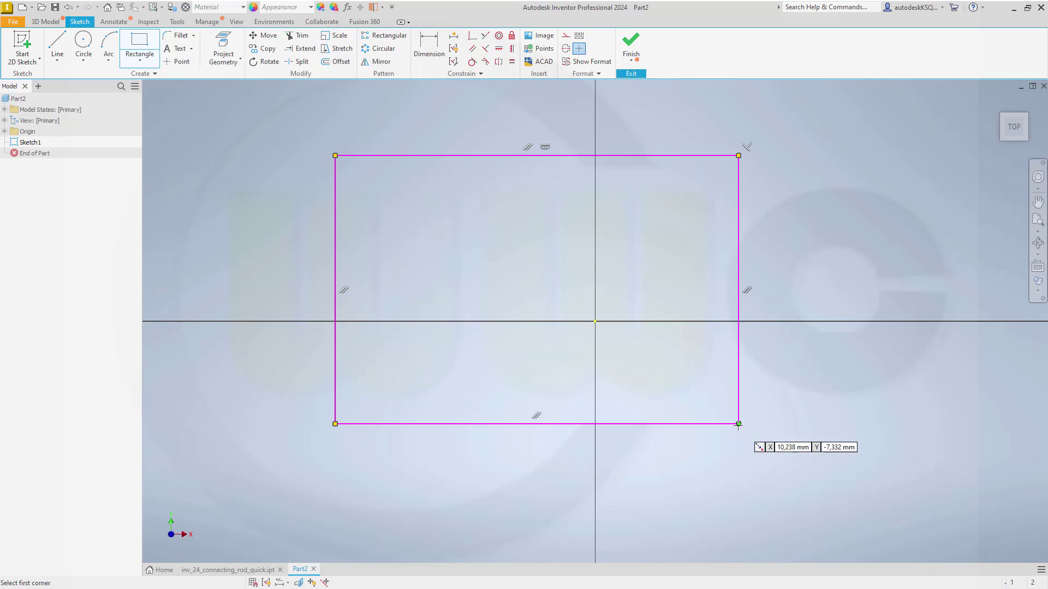
{"action": "left_click", "coordinate": [648, 215]}
{"action": "left_click", "coordinate": [915, 375]}
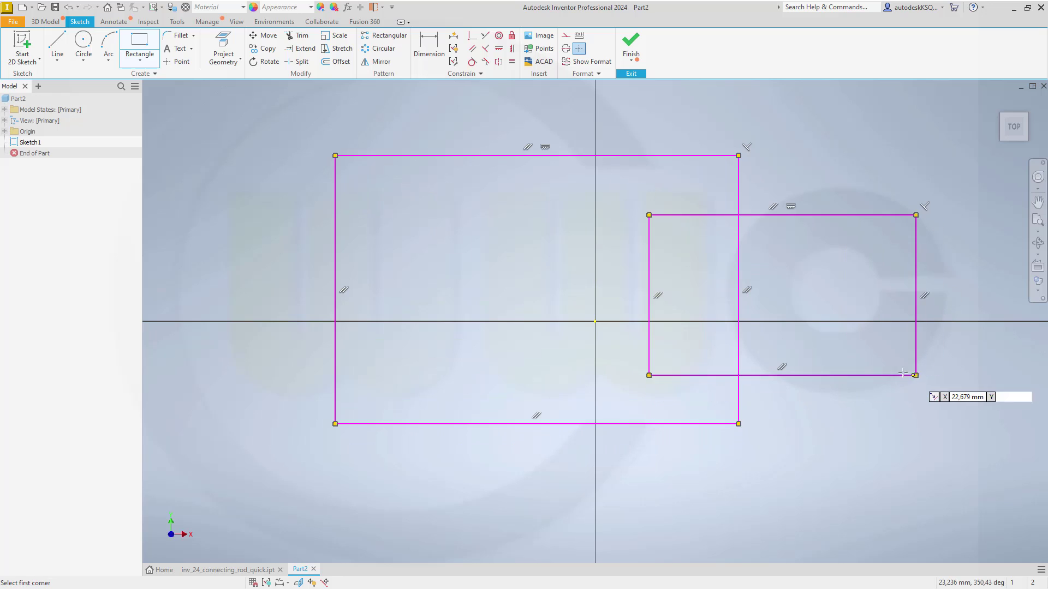
{"action": "key", "text": "Escape"}
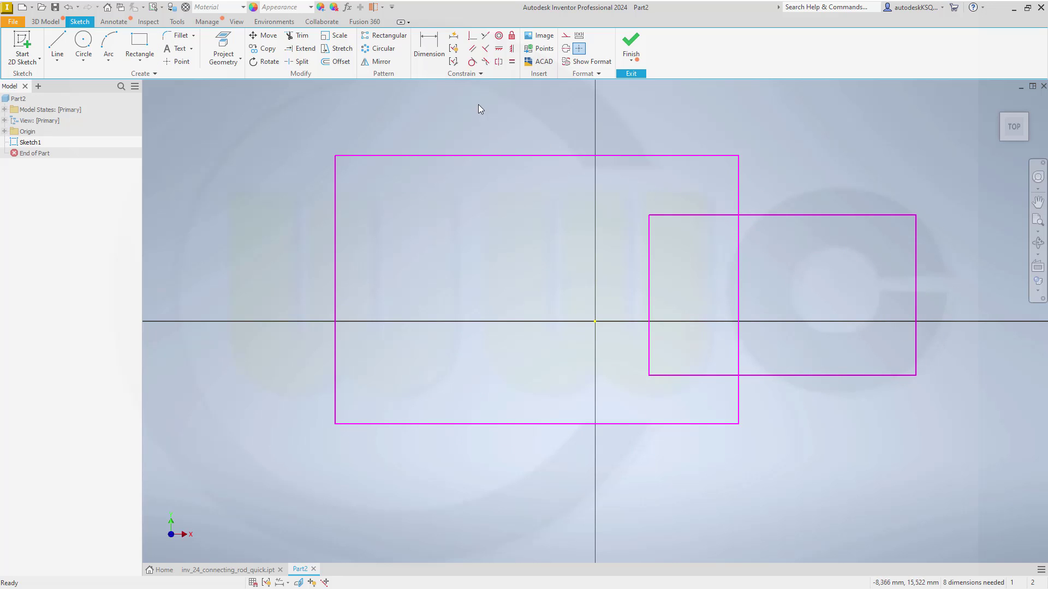
Step: Align the midpoints of the small rectangle's right edge and the large rectangle's left edge horizontally with the origin
{"action": "left_click", "coordinate": [498, 50]}
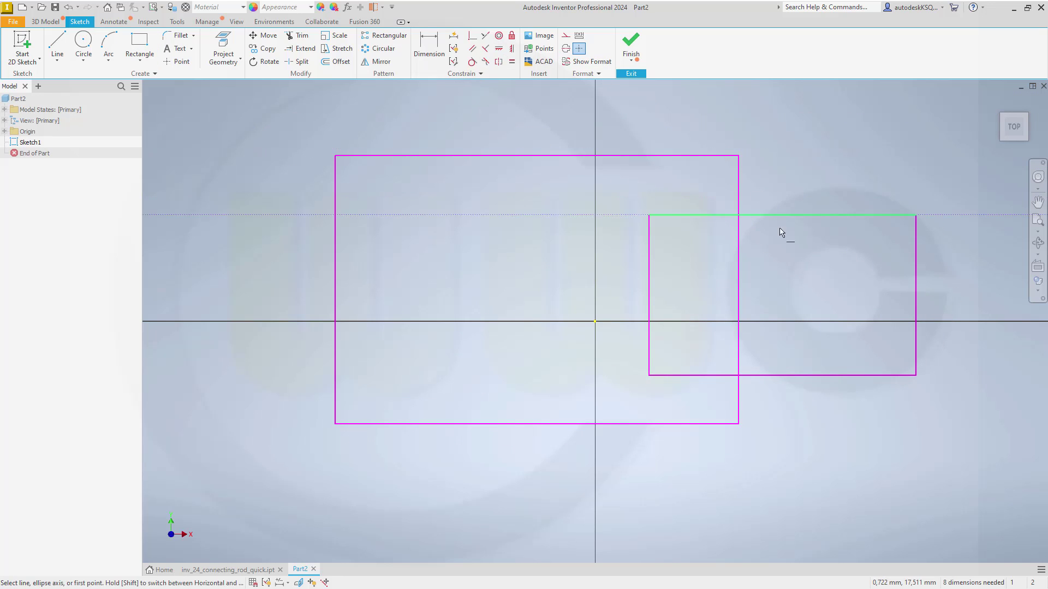
{"action": "left_click", "coordinate": [916, 295]}
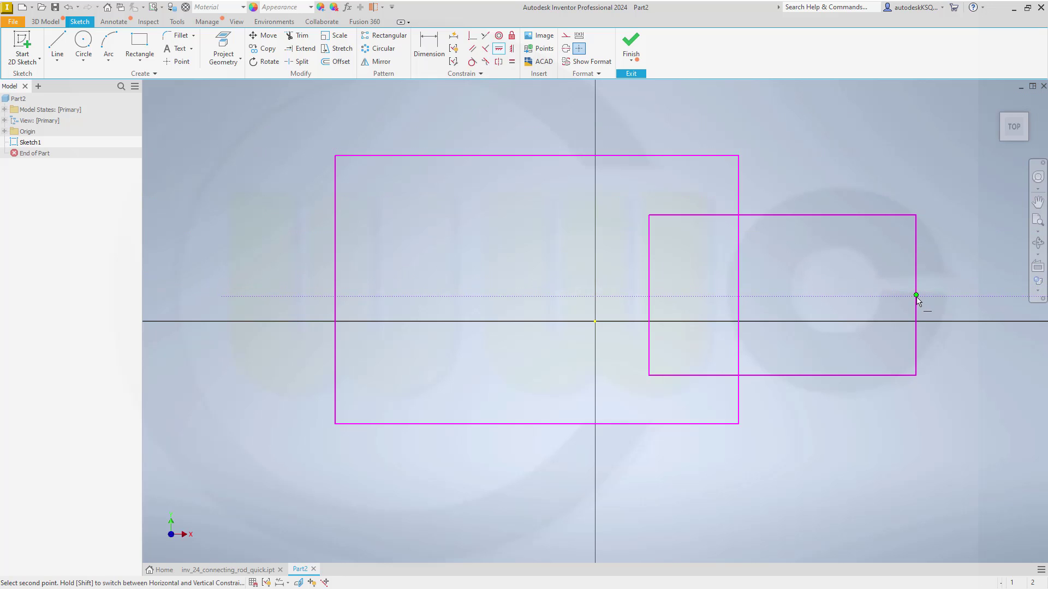
{"action": "left_click", "coordinate": [595, 322]}
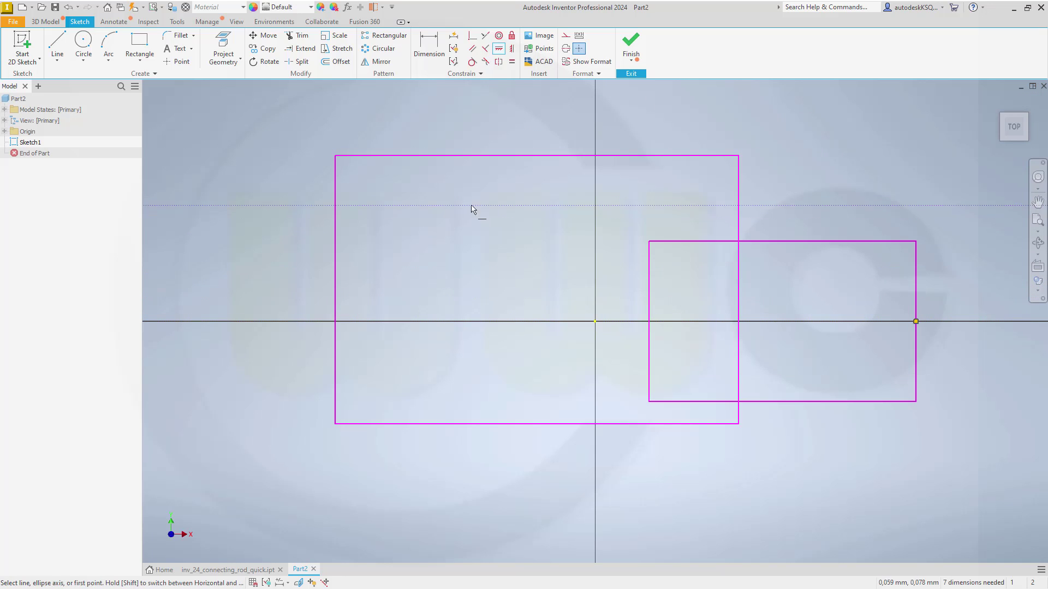
{"action": "left_click", "coordinate": [336, 290]}
{"action": "left_click", "coordinate": [599, 323]}
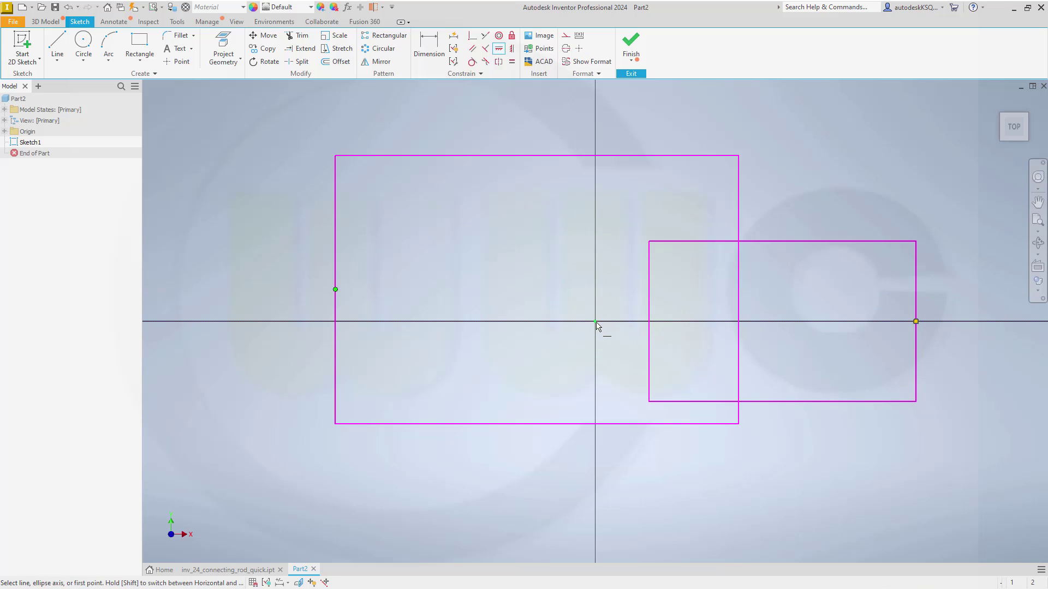
Step: Dimension the small rectangle's height as 20 mm
{"action": "left_click", "coordinate": [429, 48]}
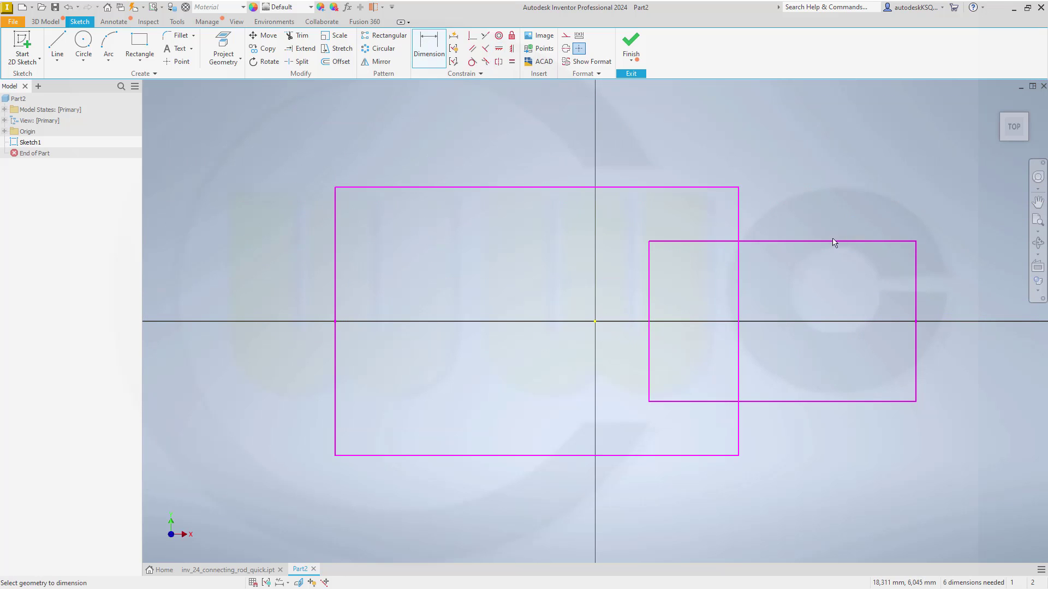
{"action": "left_click", "coordinate": [829, 241]}
{"action": "left_click", "coordinate": [830, 402]}
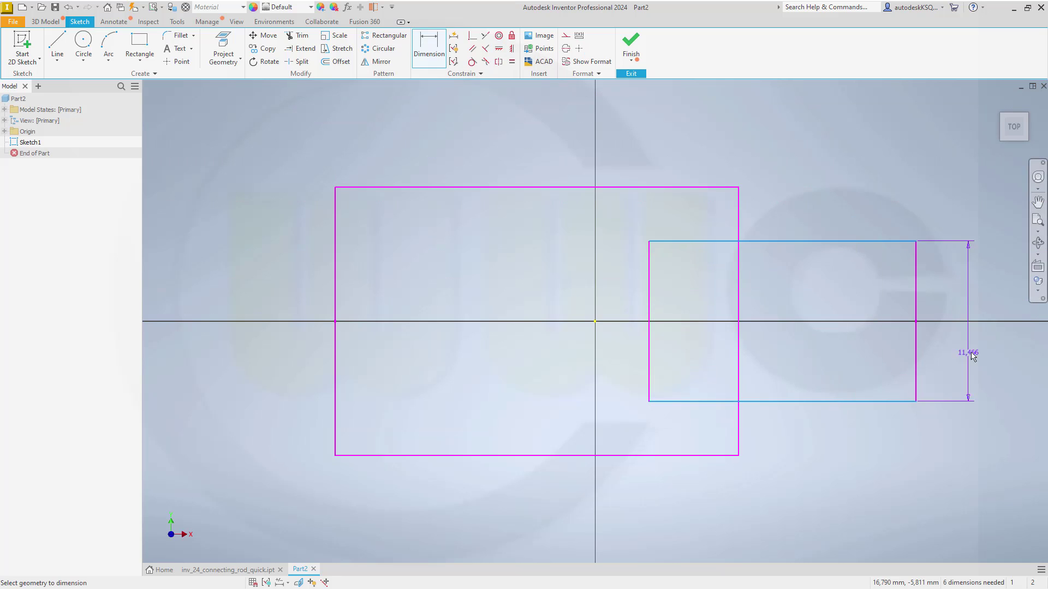
{"action": "left_click", "coordinate": [969, 345]}
{"action": "type", "text": "20"}
{"action": "key", "text": "Return"}
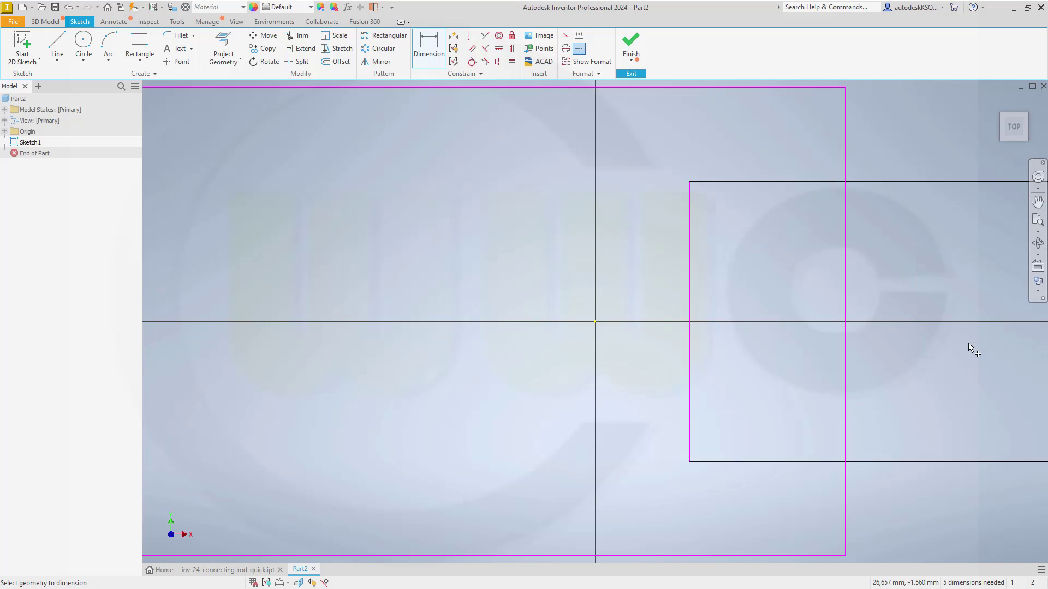
Step: Dimension the large rectangle's height as 80 mm
{"action": "scroll", "coordinate": [898, 302], "scroll_direction": "down", "scroll_amount": 5}
{"action": "scroll", "coordinate": [855, 289], "scroll_direction": "up", "scroll_amount": 3}
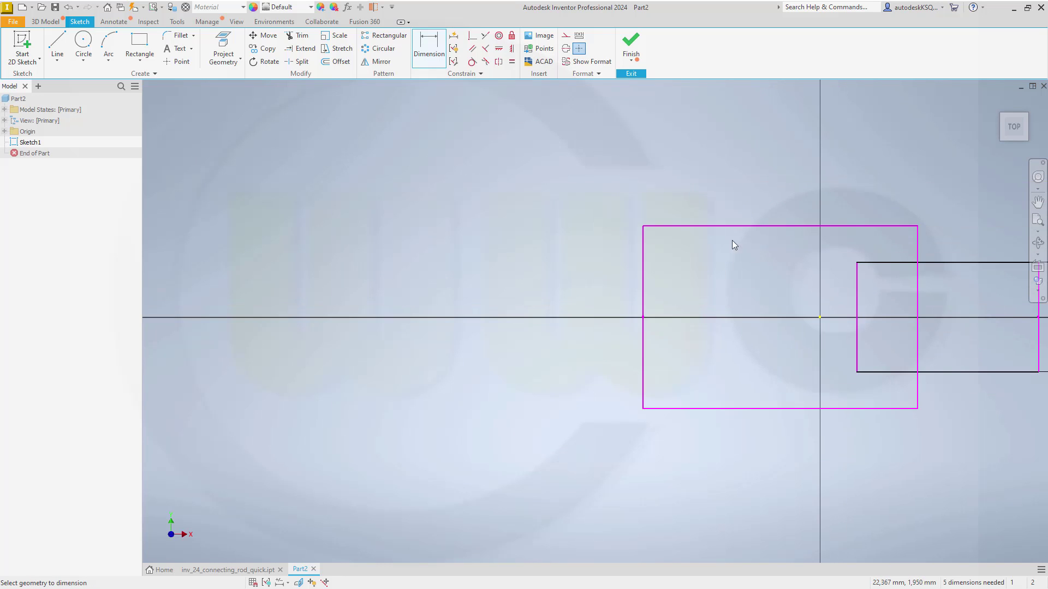
{"action": "left_click", "coordinate": [711, 228]}
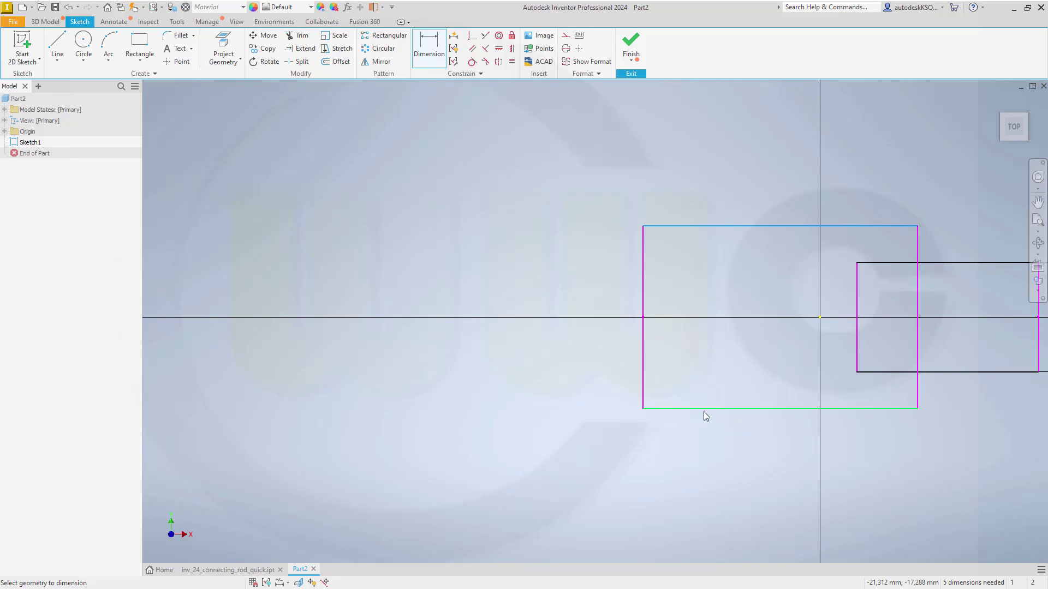
{"action": "left_click", "coordinate": [704, 409]}
{"action": "left_click", "coordinate": [599, 328]}
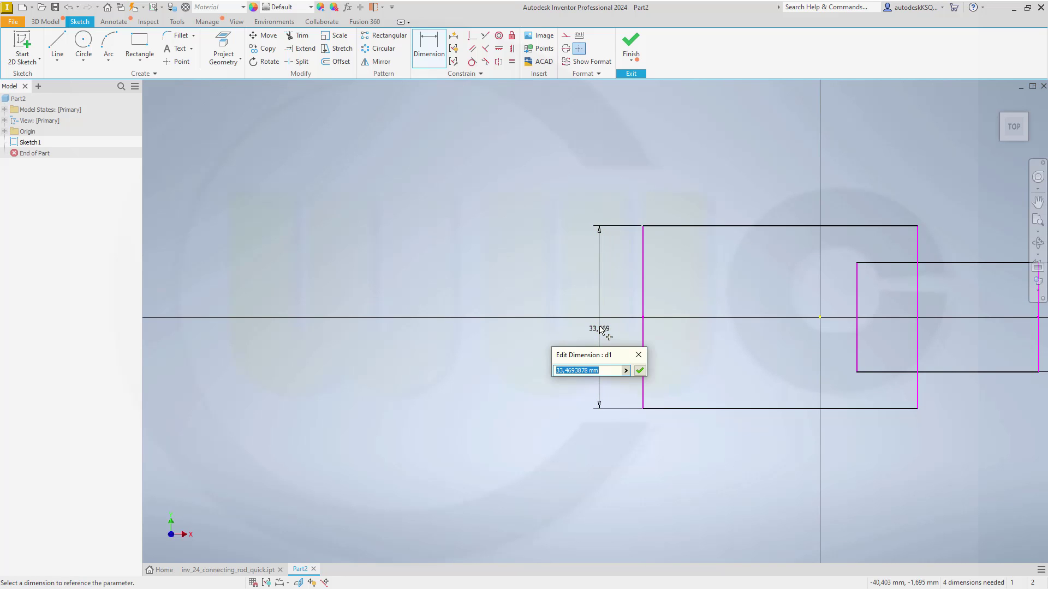
{"action": "type", "text": "80"}
{"action": "key", "text": "Return"}
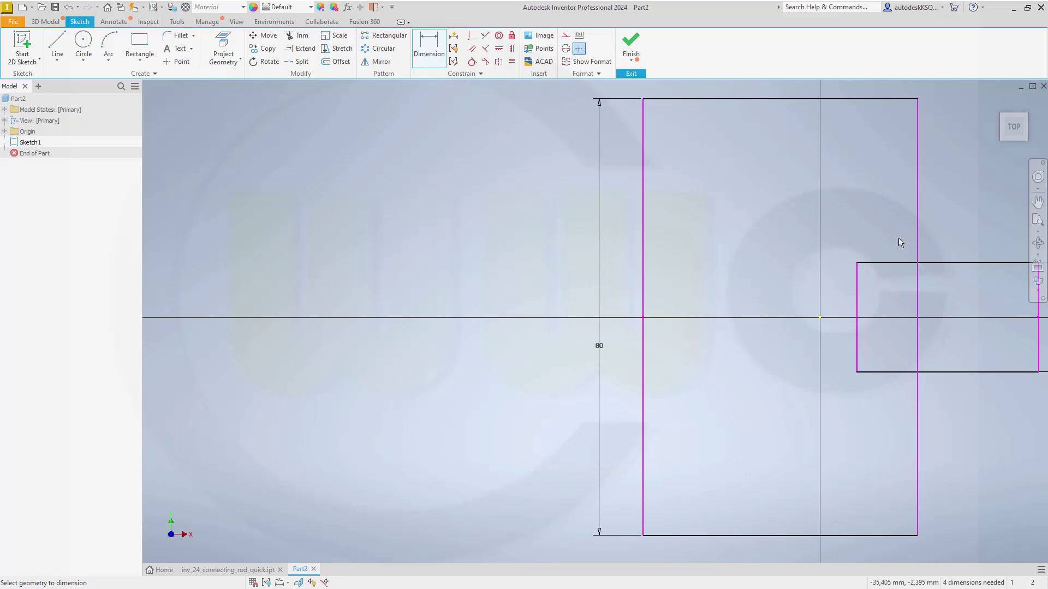
{"action": "mouse_move", "coordinate": [943, 248]}
{"action": "middle_mouse_down"}
{"action": "mouse_move", "coordinate": [846, 243]}
{"action": "mouse_move", "coordinate": [713, 264]}
{"action": "middle_mouse_up"}
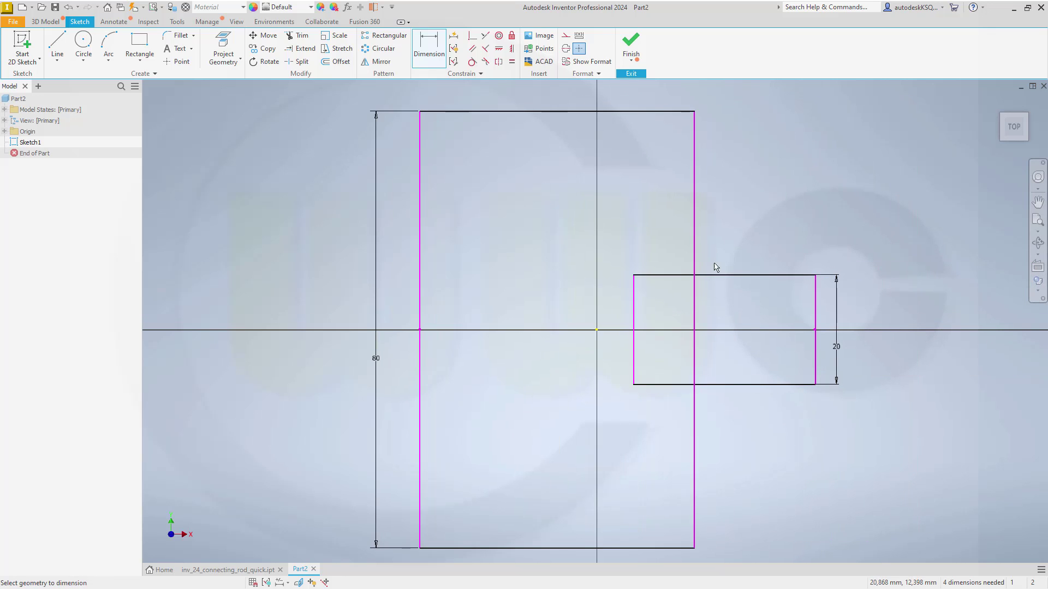
{"action": "left_click", "coordinate": [695, 302]}
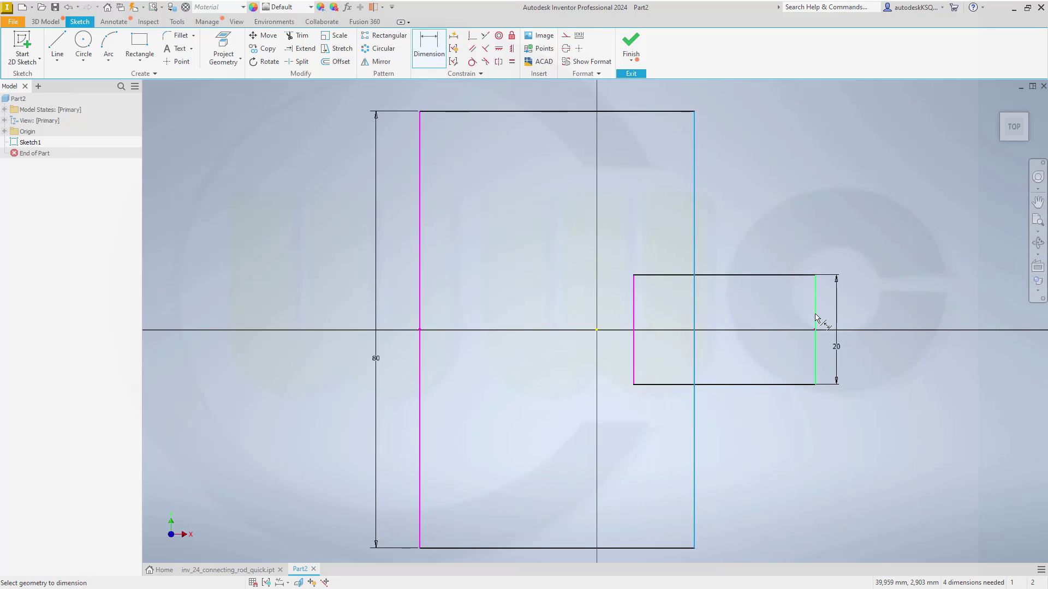
{"action": "left_click", "coordinate": [815, 322]}
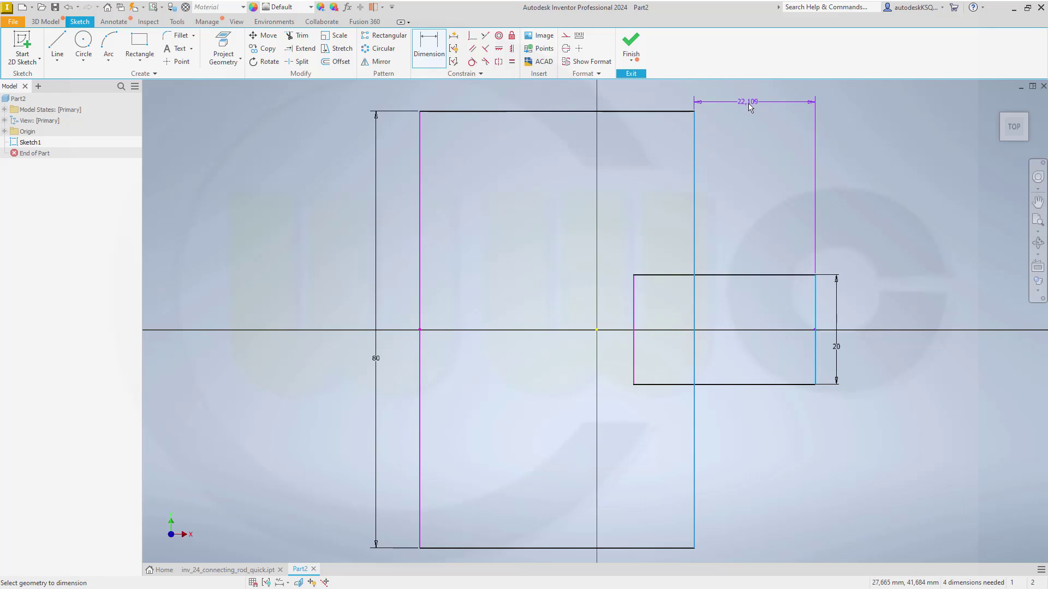
{"action": "key", "text": "Escape"}
Step: Trim the overlapping segments where the two rectangles cross so they form one T-shaped outline
{"action": "left_click", "coordinate": [297, 36]}
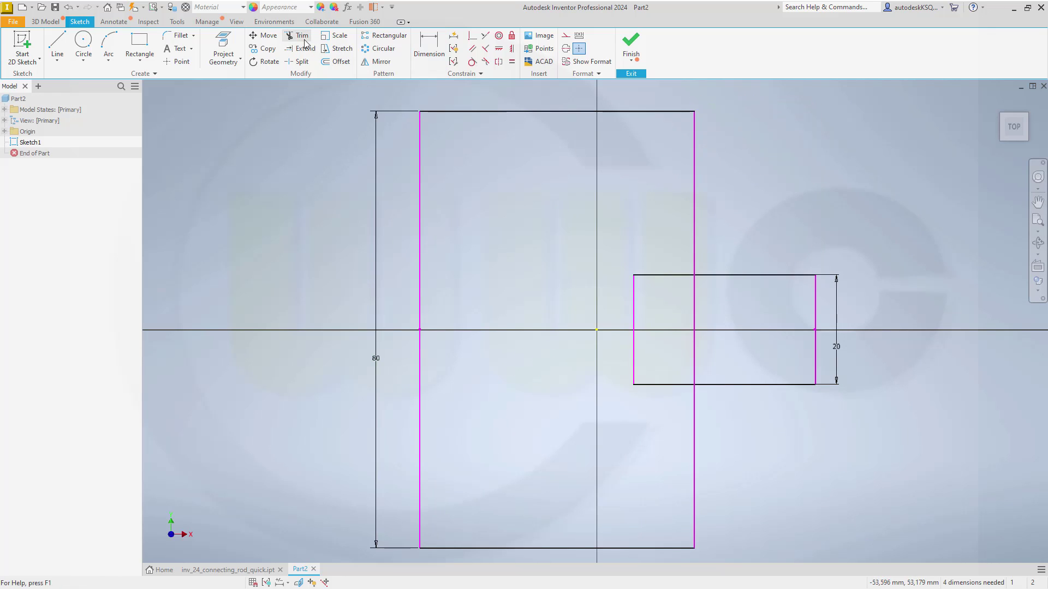
{"action": "mouse_move", "coordinate": [653, 248]}
{"action": "left_mouse_down"}
{"action": "mouse_move", "coordinate": [619, 322]}
{"action": "mouse_move", "coordinate": [650, 402]}
{"action": "mouse_move", "coordinate": [720, 360]}
{"action": "left_mouse_up"}
{"action": "key", "text": "Escape"}
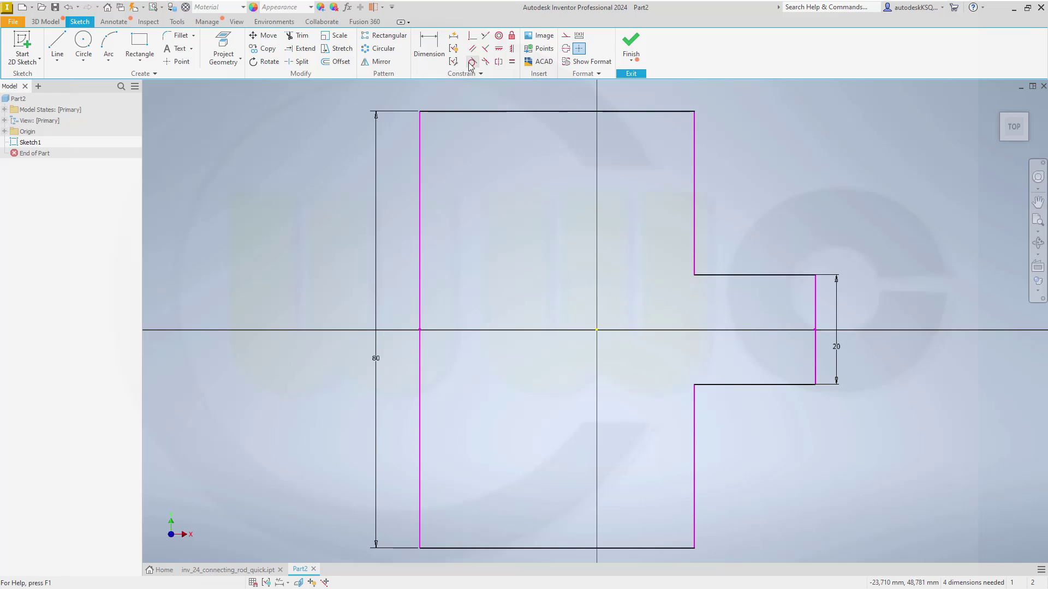
Step: Make the two vertical edges above and below the narrow section collinear
{"action": "left_click", "coordinate": [485, 35]}
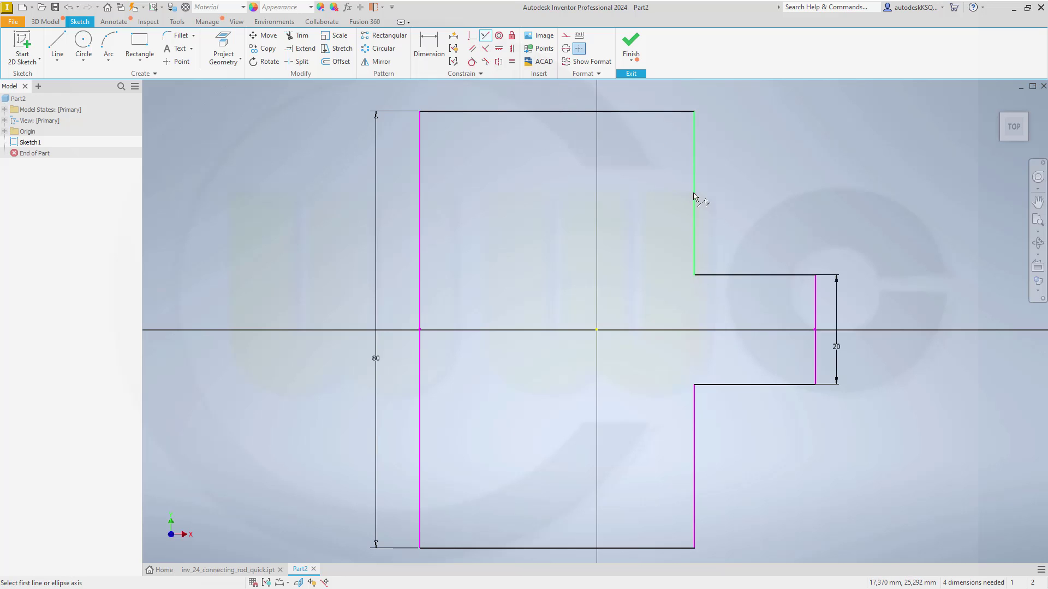
{"action": "left_click", "coordinate": [697, 220]}
{"action": "left_click", "coordinate": [695, 428]}
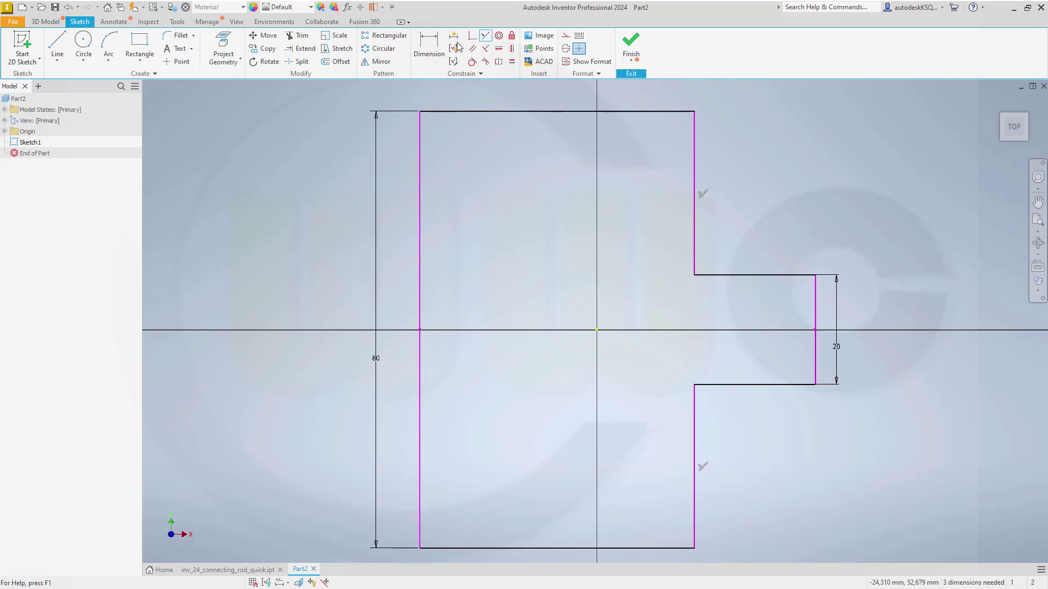
Step: Dimension the narrow section's length from the collinear shoulder edges to its right end as 45 mm
{"action": "left_click", "coordinate": [430, 42]}
{"action": "left_click", "coordinate": [695, 235]}
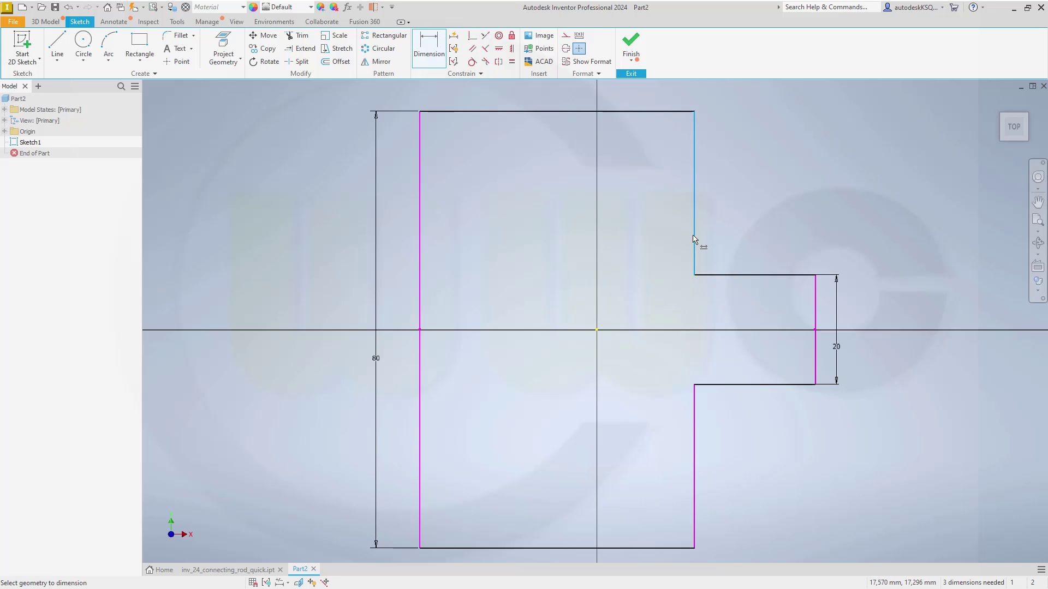
{"action": "left_click", "coordinate": [816, 311]}
{"action": "left_click", "coordinate": [748, 102]}
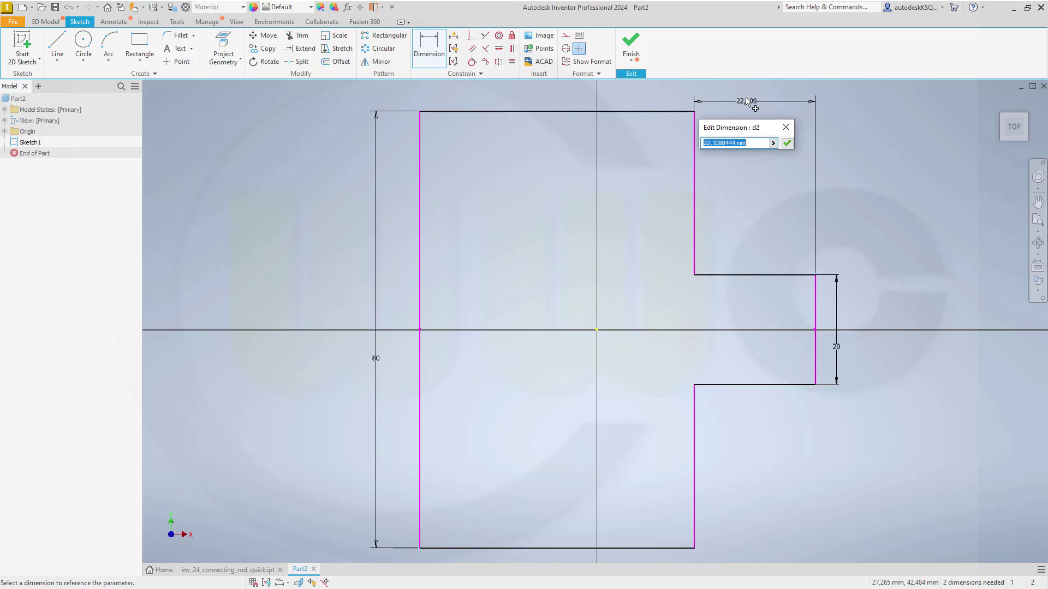
{"action": "type", "text": "45"}
{"action": "key", "text": "Return"}
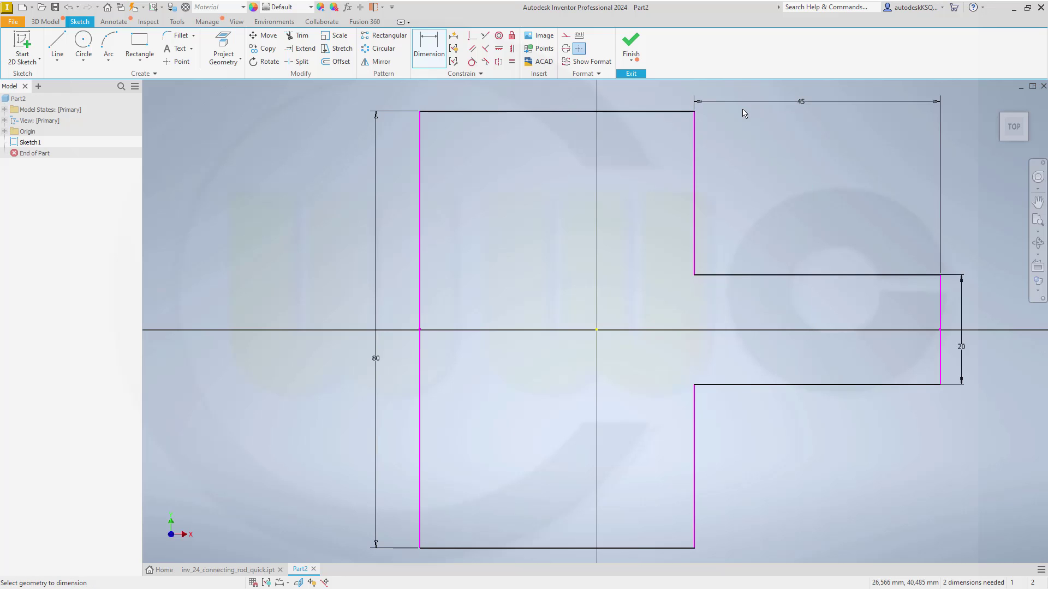
Step: Dimension the horizontal distance from the profile's left edge to the origin as 17,5 mm
{"action": "left_click", "coordinate": [420, 248]}
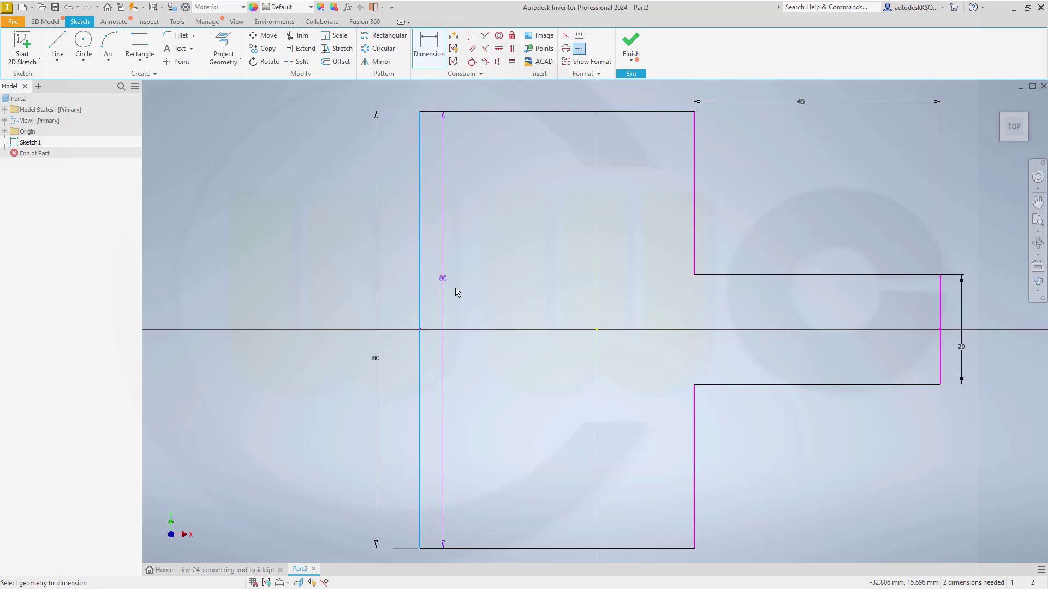
{"action": "left_click", "coordinate": [599, 331]}
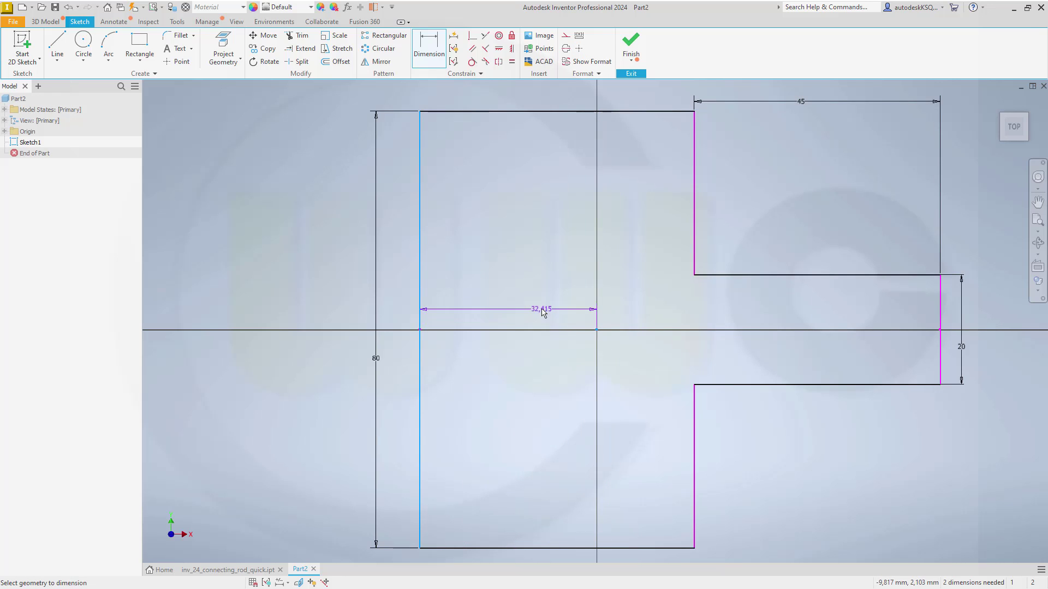
{"action": "left_click", "coordinate": [504, 90]}
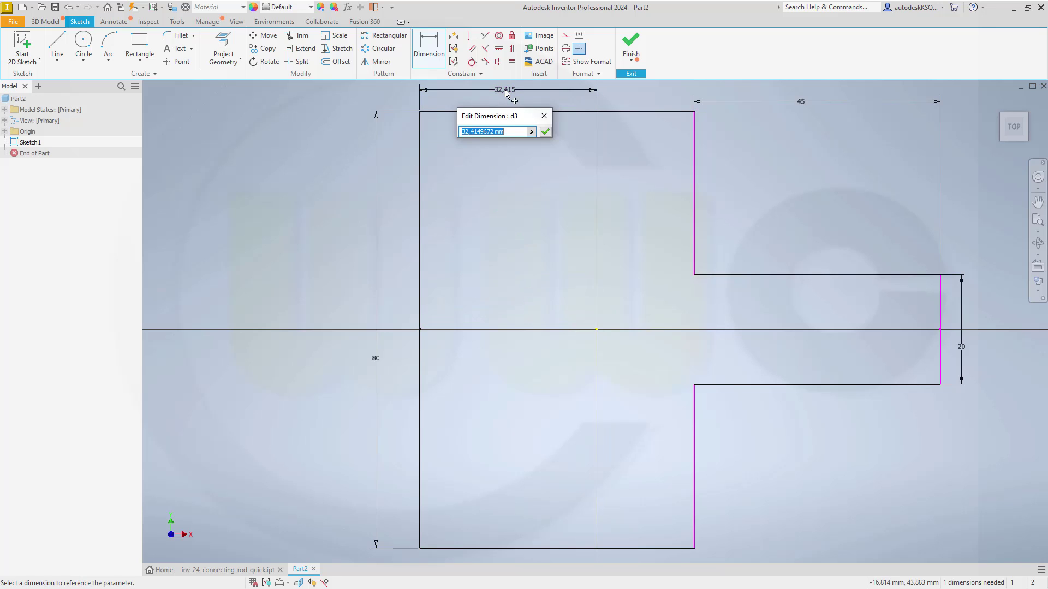
{"action": "type", "text": "17,5"}
{"action": "key", "text": "Return"}
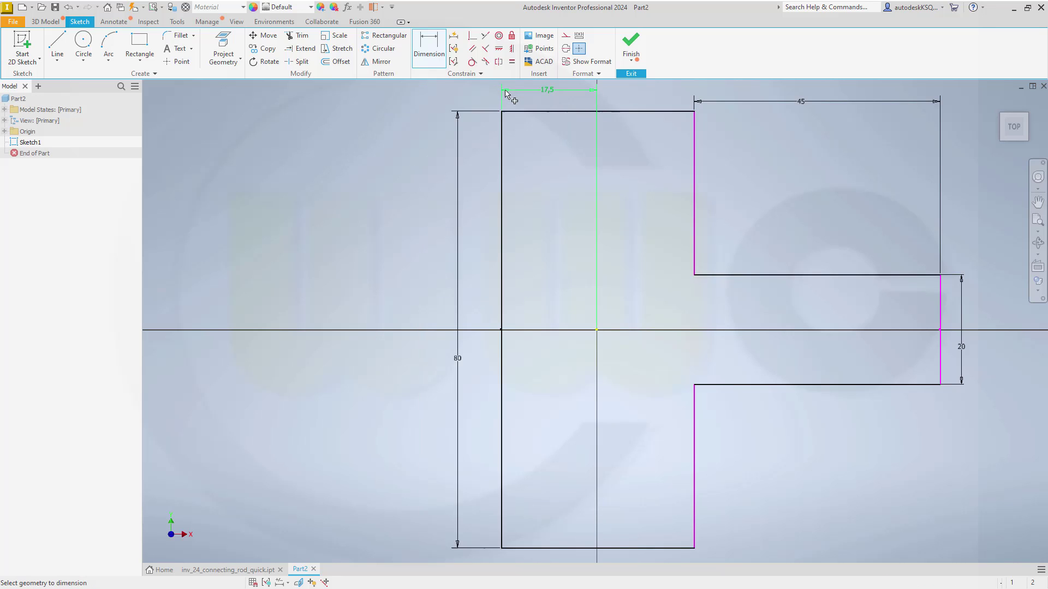
Step: Dimension the profile's overall length from the left edge to the right end as 80 mm, placed above the outline
{"action": "left_click", "coordinate": [501, 224]}
{"action": "left_click", "coordinate": [940, 304]}
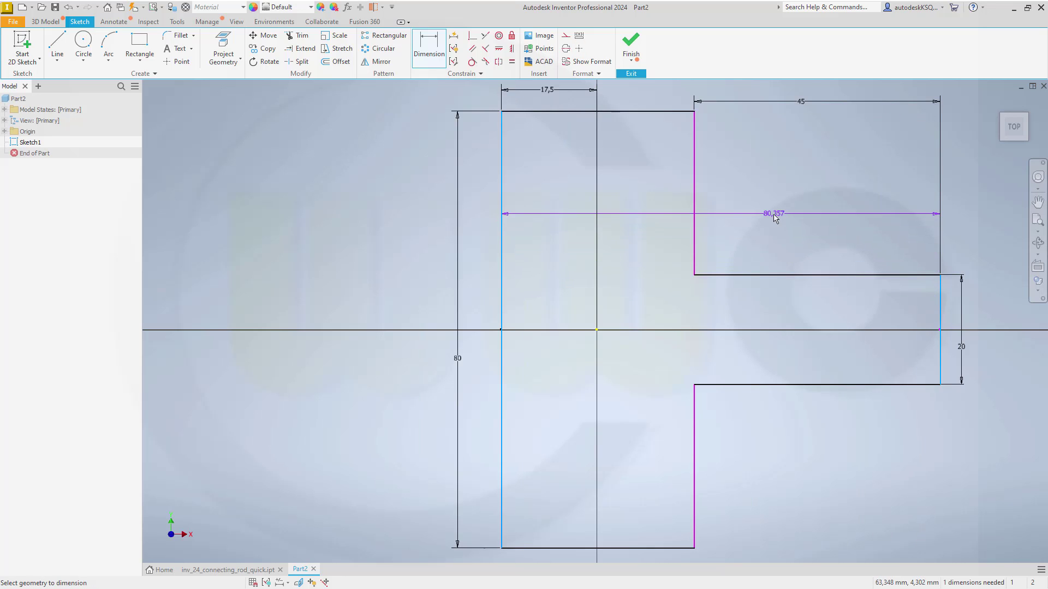
{"action": "middle_click_drag", "start_coordinate": [771, 214], "coordinate": [762, 381]}
{"action": "left_click", "coordinate": [712, 207]}
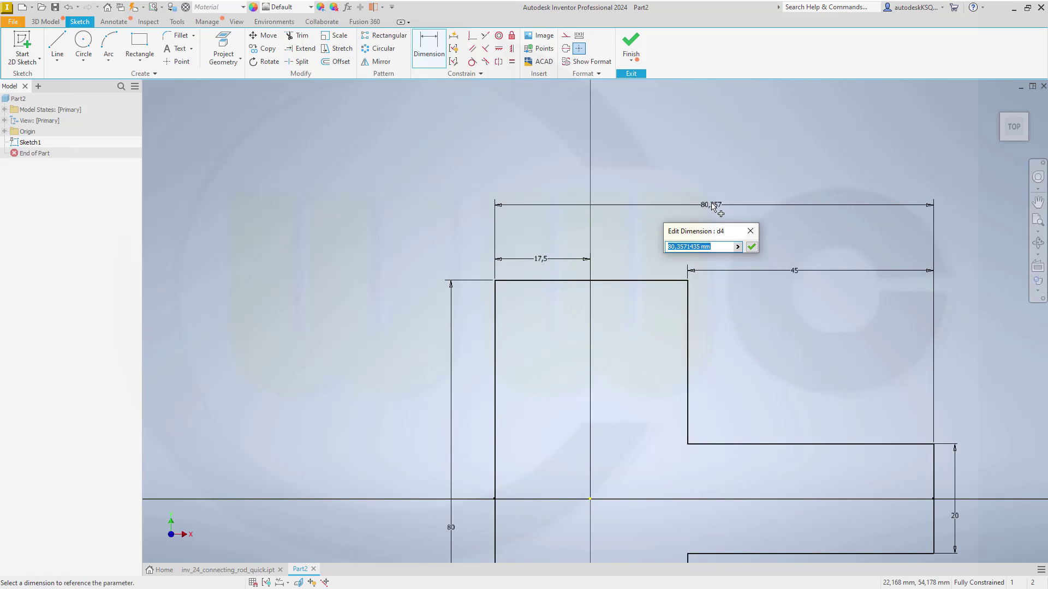
{"action": "type", "text": "80"}
{"action": "key", "text": "Return"}
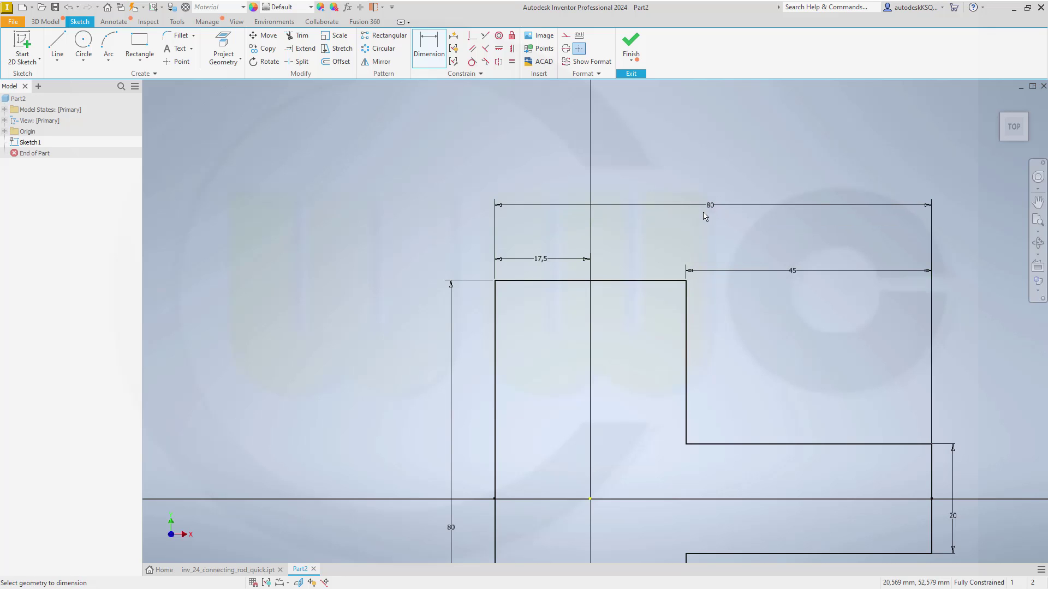
Step: Place a sketch point on the narrow section's upper edge and dimension it 15 mm from the right end
{"action": "left_click", "coordinate": [179, 61]}
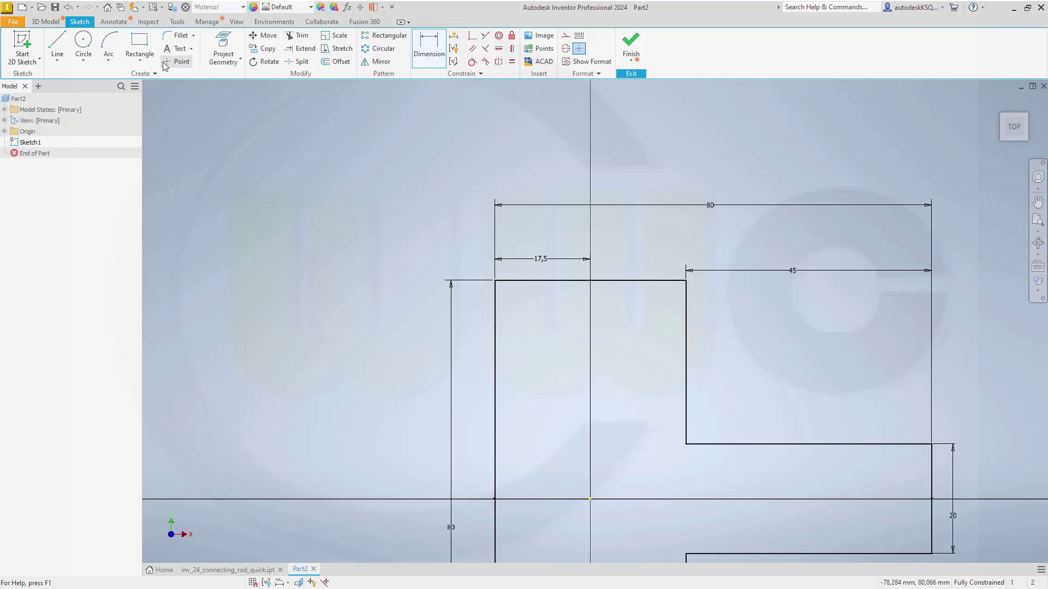
{"action": "left_click", "coordinate": [862, 444]}
{"action": "key", "text": "d"}
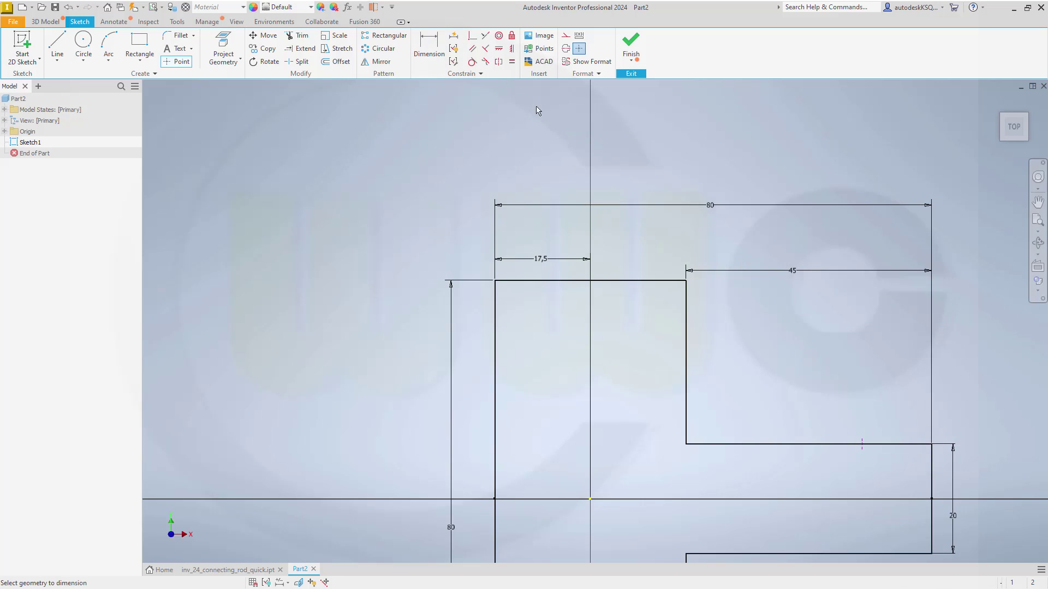
{"action": "left_click", "coordinate": [862, 444]}
{"action": "left_click", "coordinate": [931, 478]}
{"action": "left_click", "coordinate": [893, 405]}
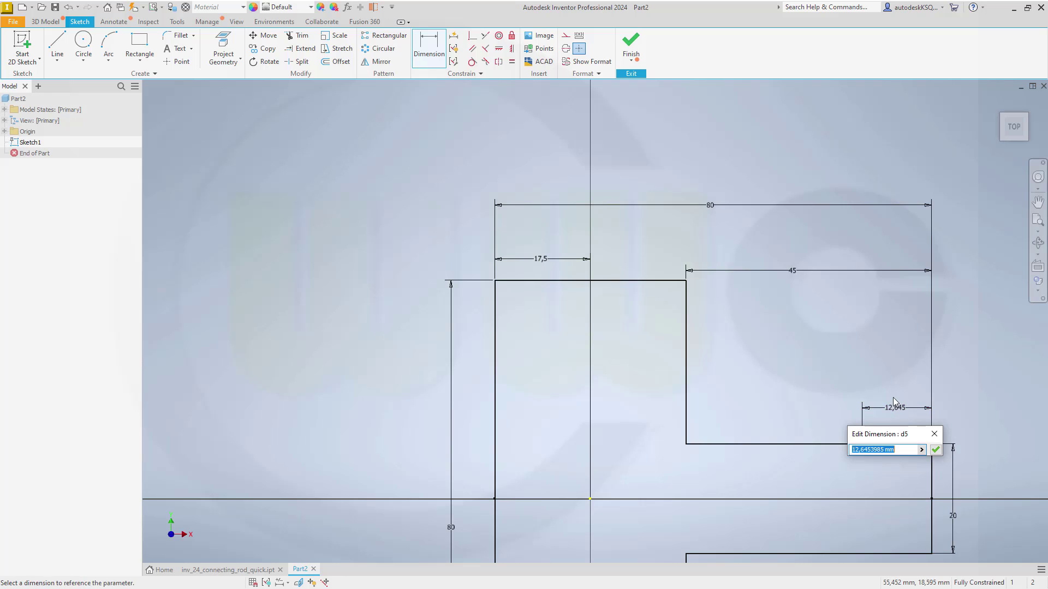
{"action": "type", "text": "15"}
{"action": "key", "text": "Return"}
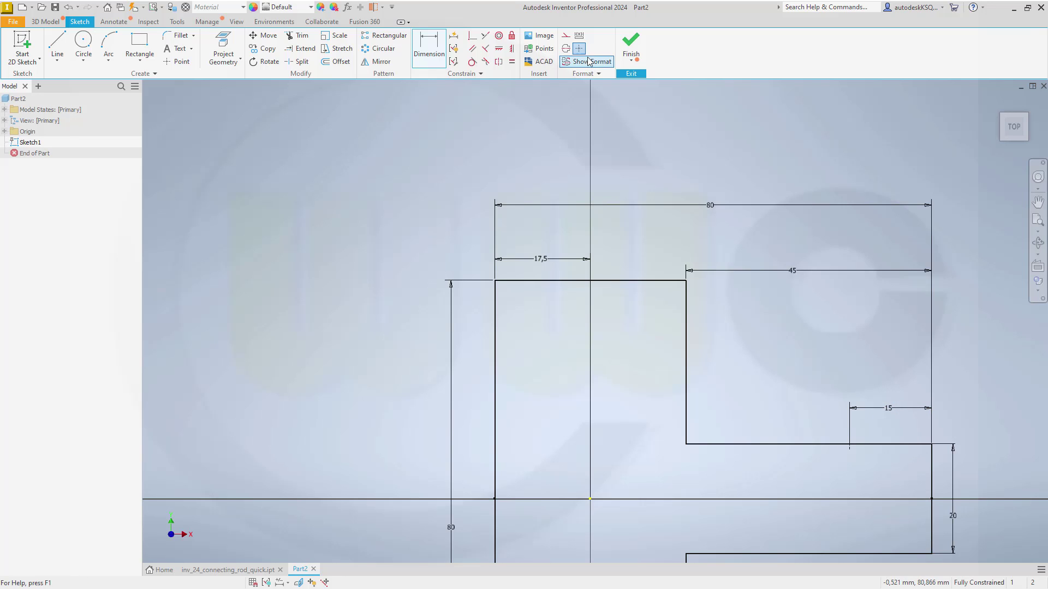
Step: Finish the sketch and extrude the T-shaped profile symmetrically to a total depth of 80 mm
{"action": "left_click", "coordinate": [630, 46]}
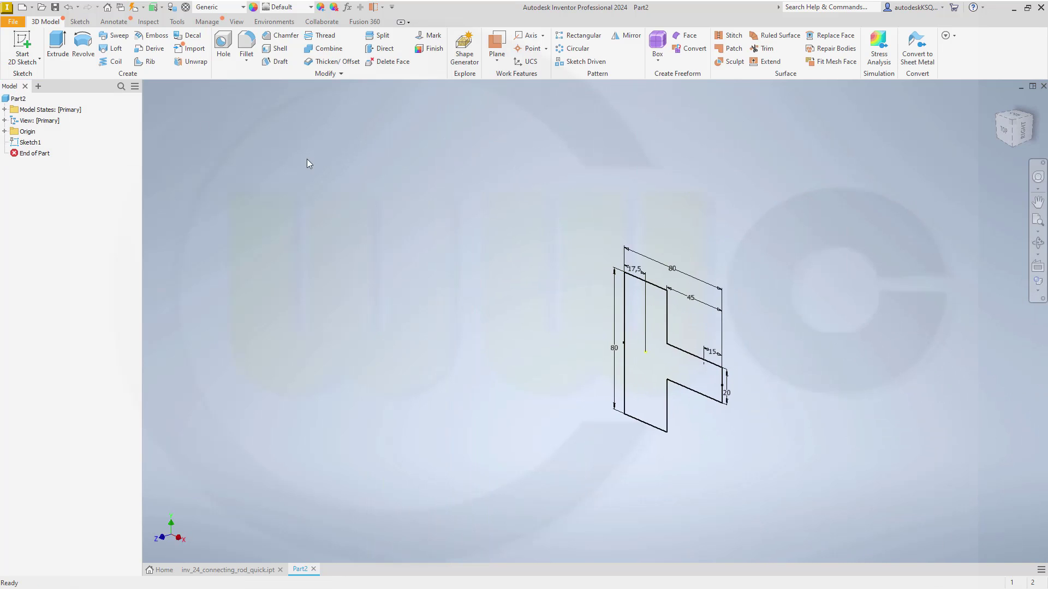
{"action": "left_click", "coordinate": [58, 46]}
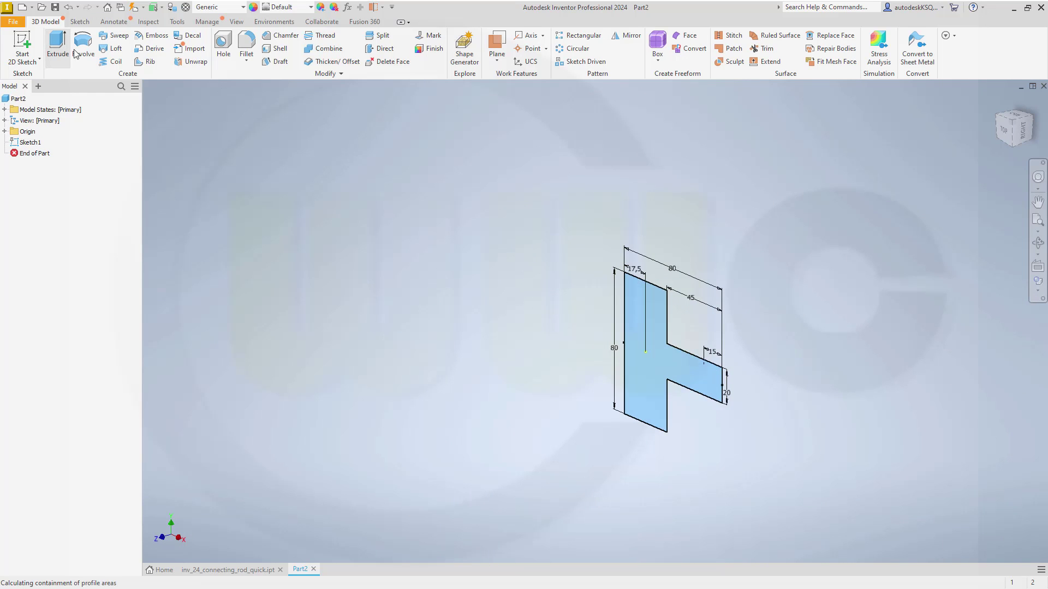
{"action": "left_click", "coordinate": [237, 175]}
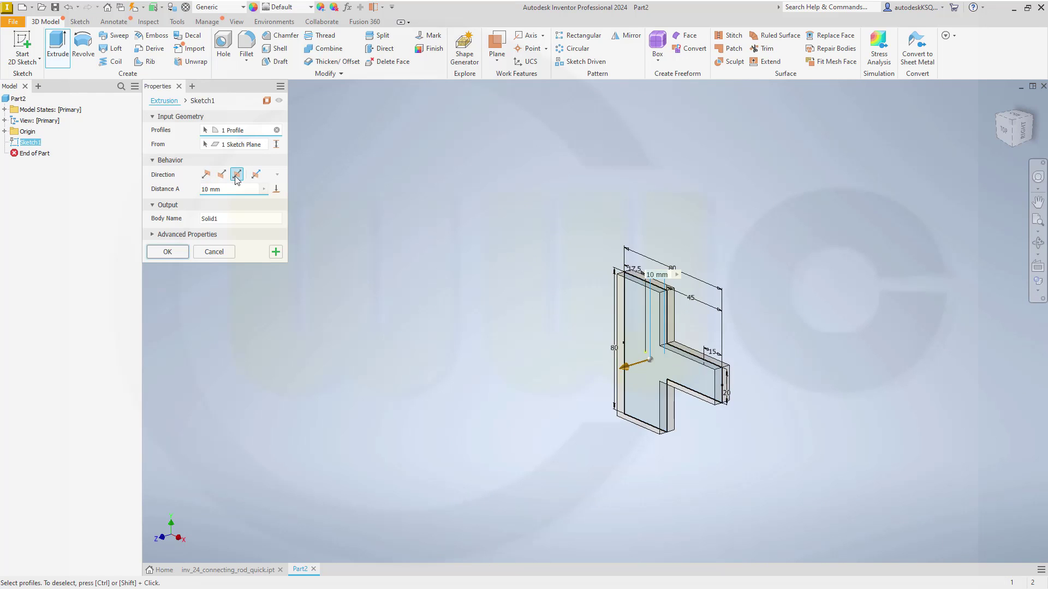
{"action": "type", "text": "80"}
{"action": "key", "text": "Return"}
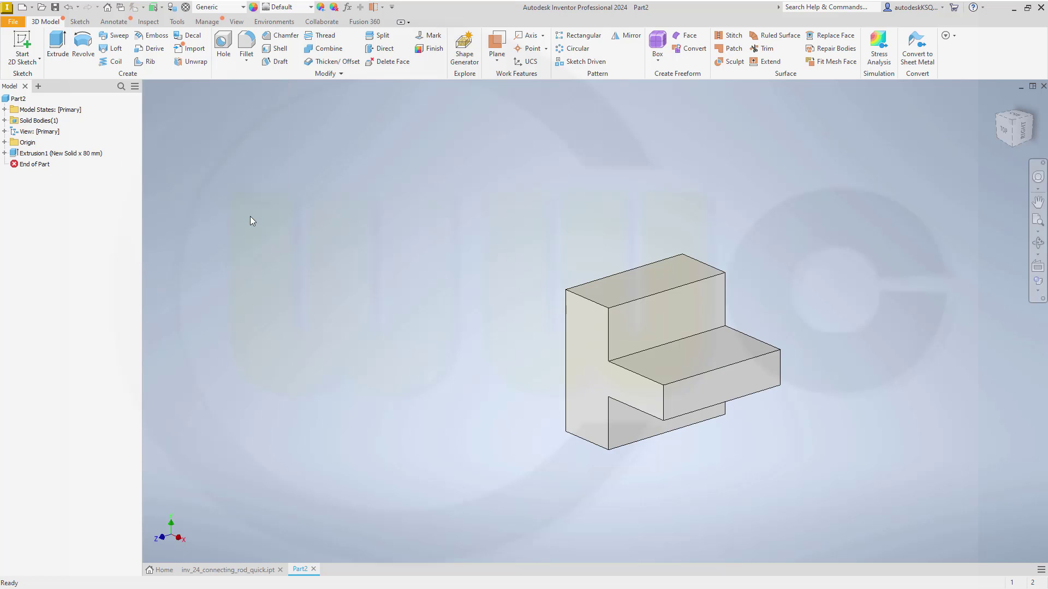
Step: Fillet the two inner edges where the narrow section meets the thick block with a 15 mm radius
{"action": "left_click", "coordinate": [247, 48]}
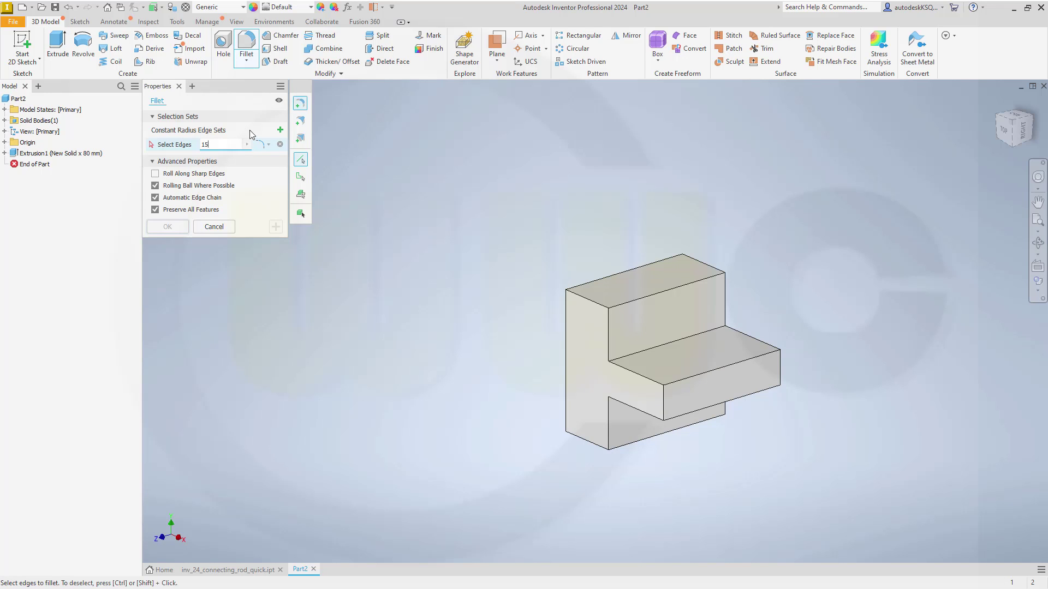
{"action": "left_click", "coordinate": [643, 352]}
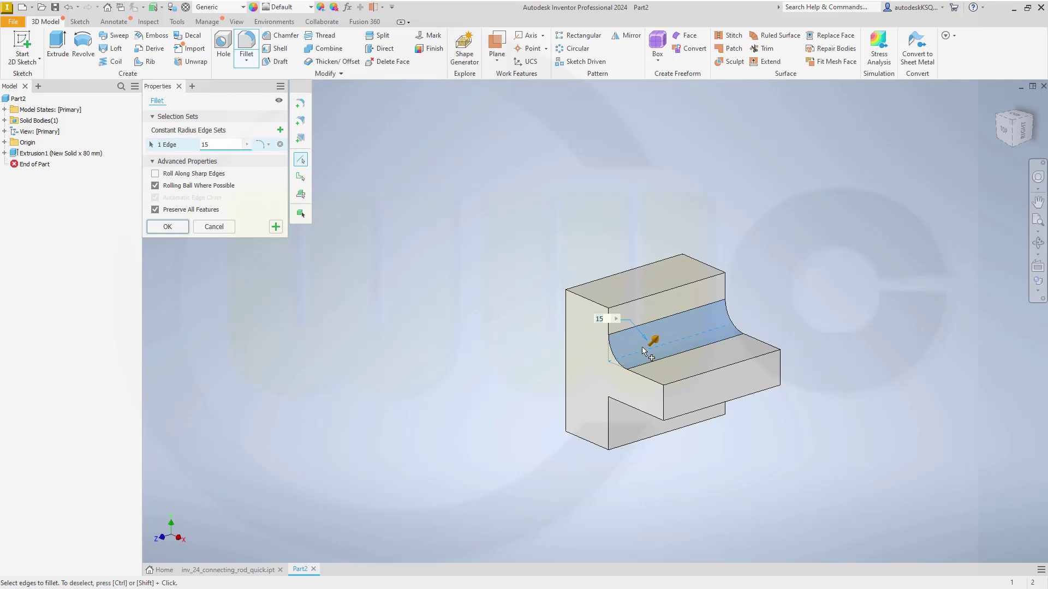
{"action": "left_click", "coordinate": [625, 402]}
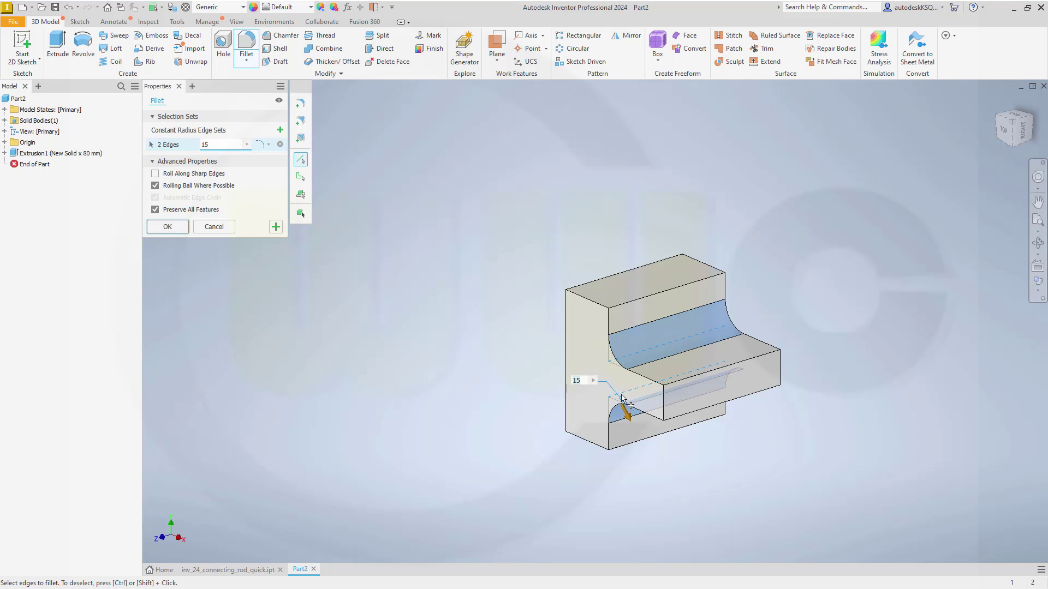
{"action": "left_click", "coordinate": [167, 227]}
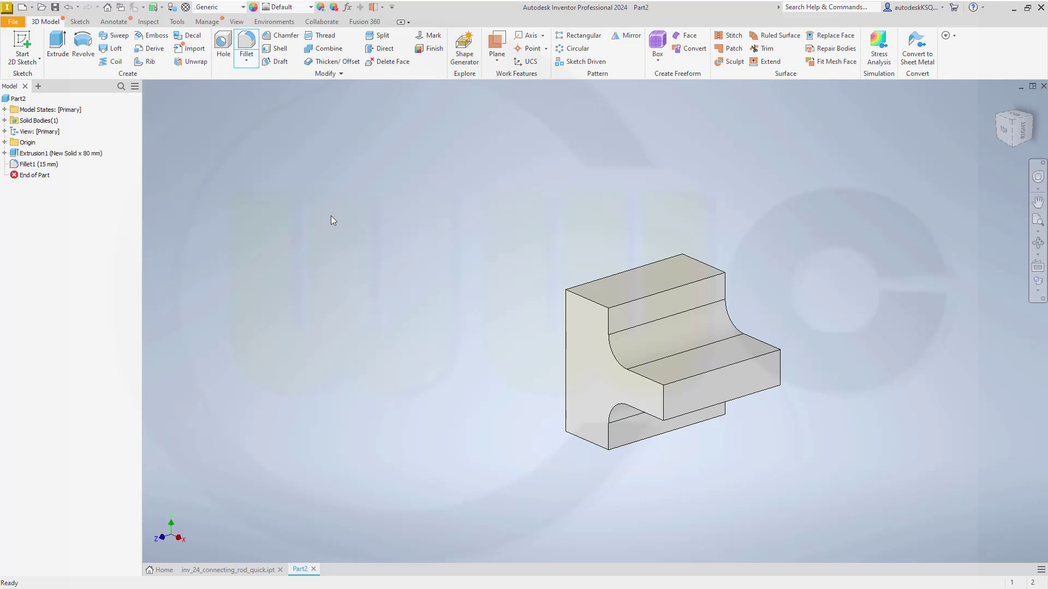
Step: Make the extrusion's base sketch visible
{"action": "left_click", "coordinate": [4, 153]}
{"action": "right_click", "coordinate": [38, 166]}
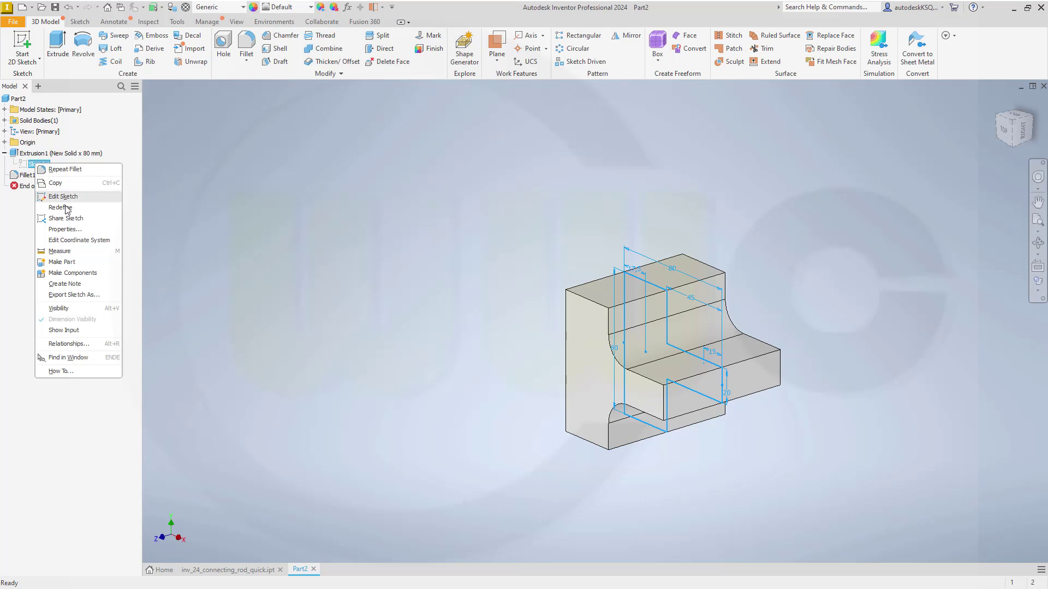
{"action": "left_click", "coordinate": [75, 309]}
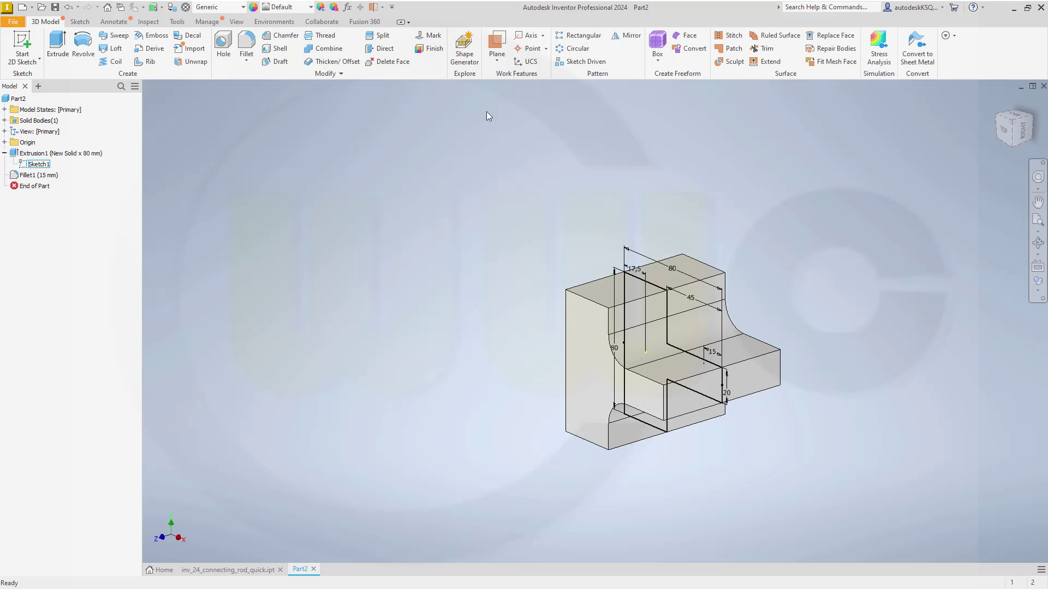
Step: Create a work point on the sketch point located on the narrow section's upper face
{"action": "left_click", "coordinate": [532, 50]}
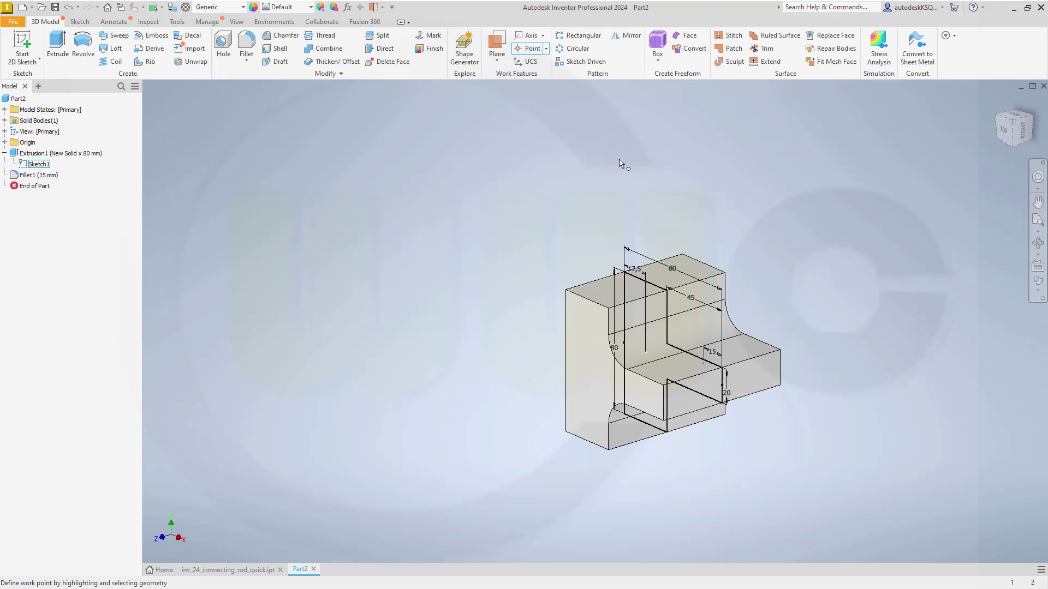
{"action": "left_click", "coordinate": [705, 370]}
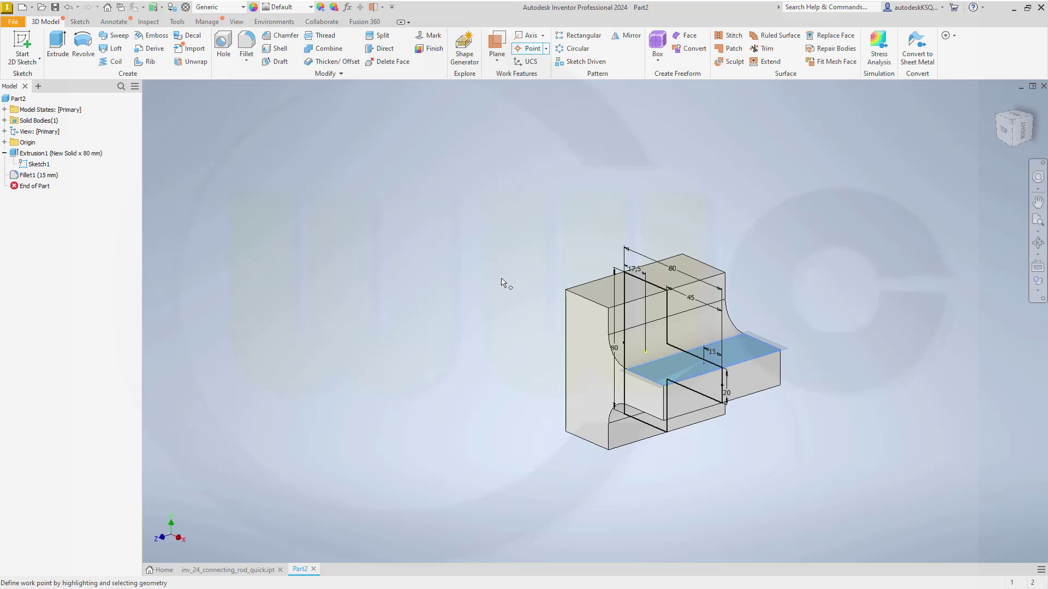
{"action": "scroll", "coordinate": [711, 372], "scroll_direction": "down", "scroll_amount": 8}
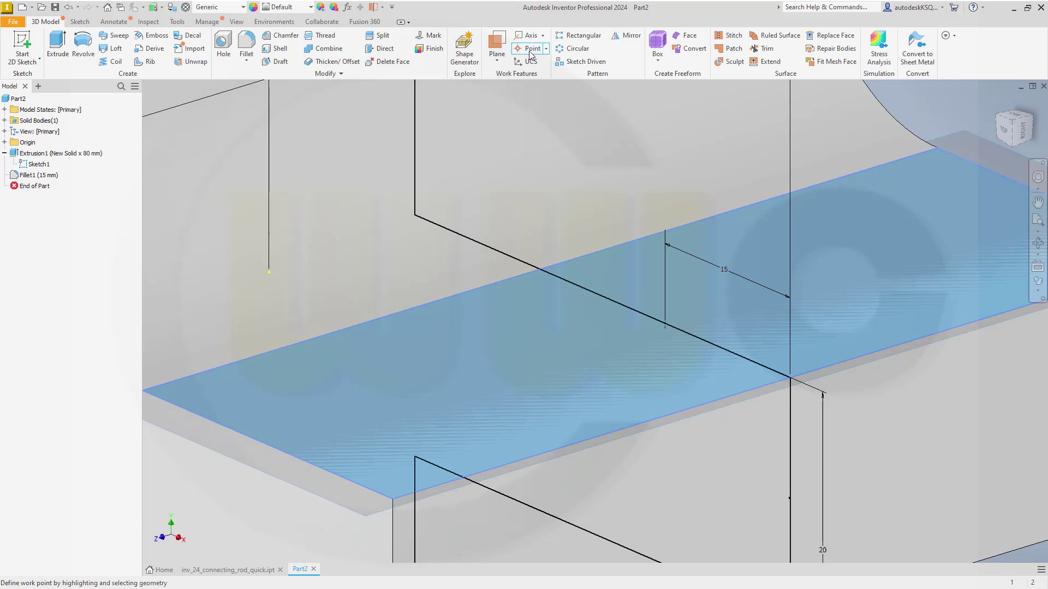
{"action": "left_click", "coordinate": [667, 326]}
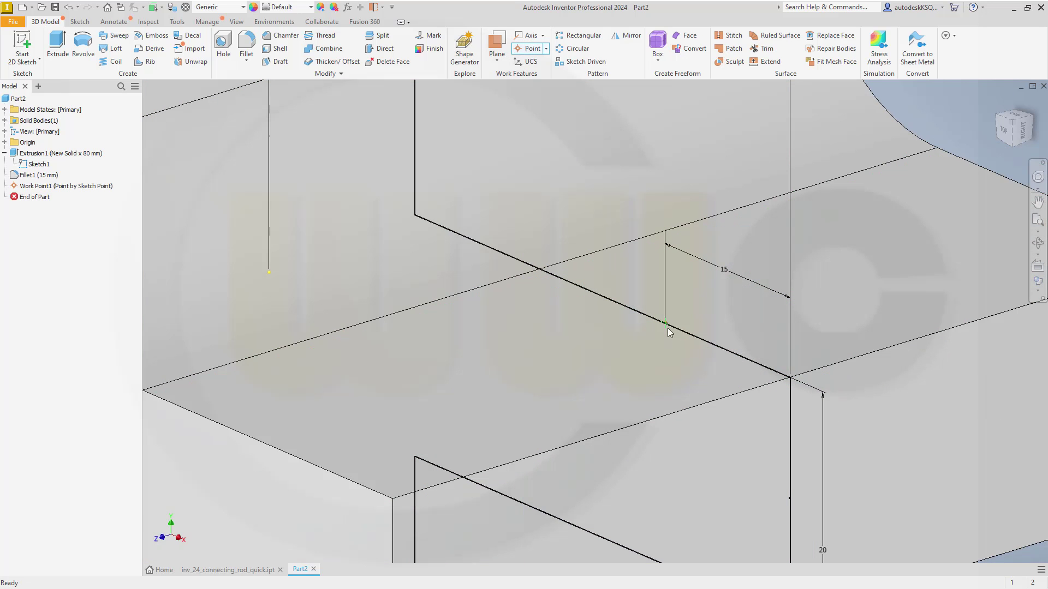
Step: Hide the extrusion's base sketch again
{"action": "scroll", "coordinate": [346, 183], "scroll_direction": "up", "scroll_amount": 5}
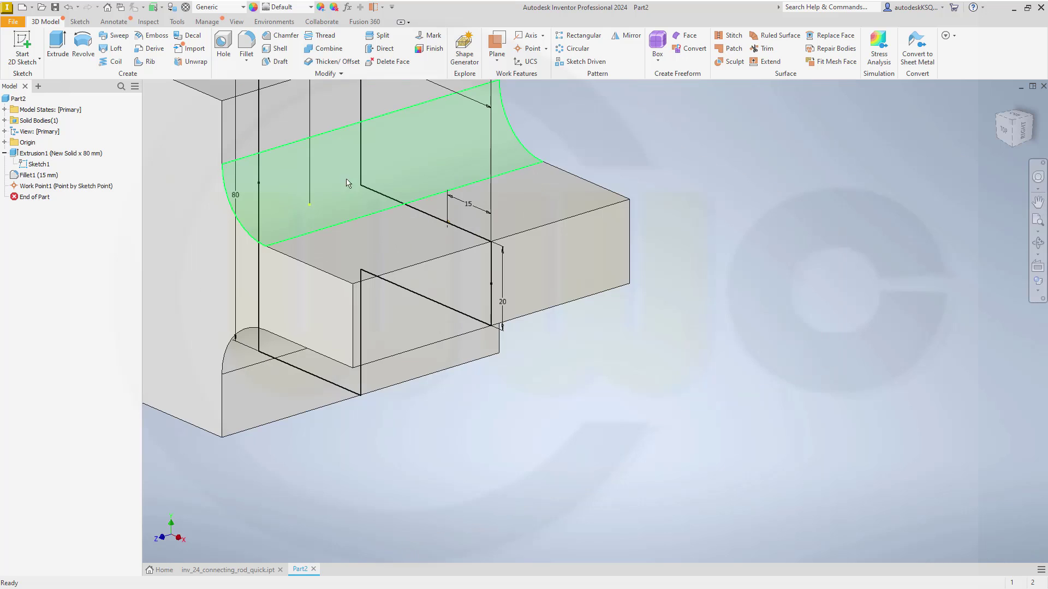
{"action": "mouse_move", "coordinate": [358, 170]}
{"action": "middle_mouse_down"}
{"action": "mouse_move", "coordinate": [479, 228]}
{"action": "mouse_move", "coordinate": [531, 239]}
{"action": "middle_mouse_up"}
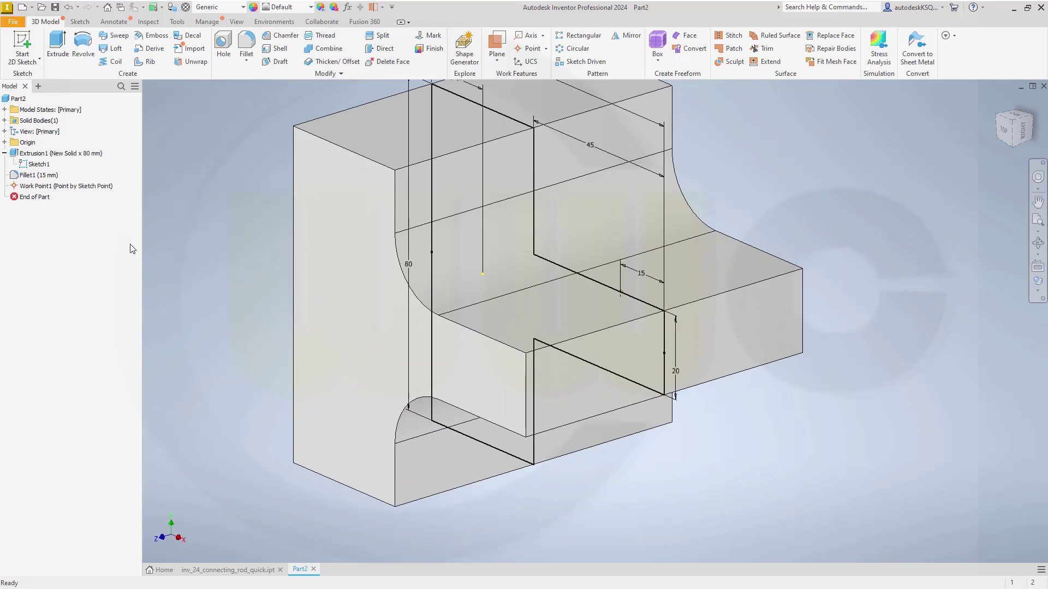
{"action": "left_click", "coordinate": [43, 166]}
{"action": "right_click", "coordinate": [42, 166]}
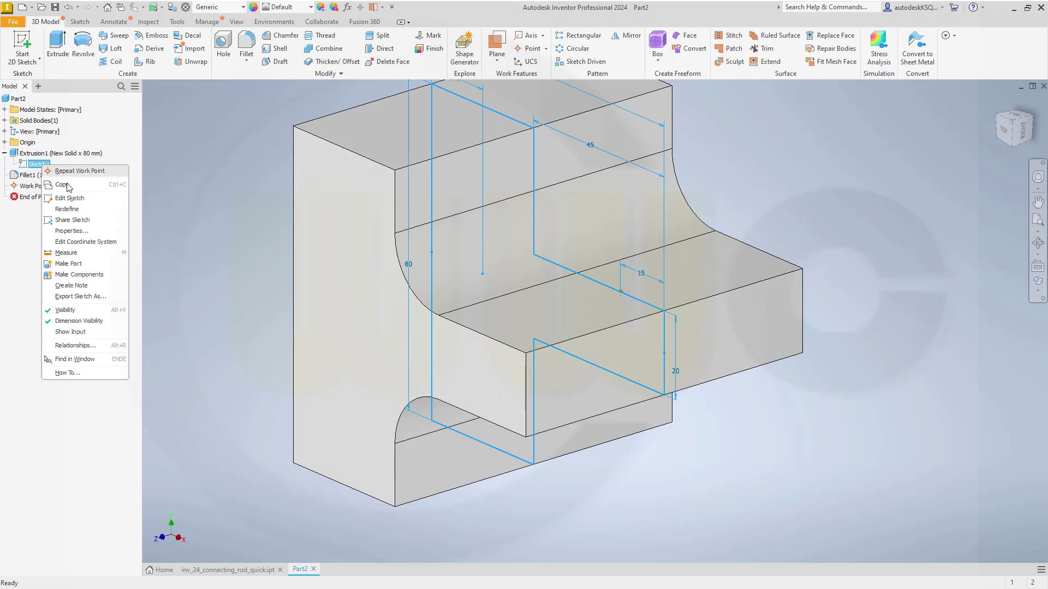
{"action": "left_click", "coordinate": [65, 314]}
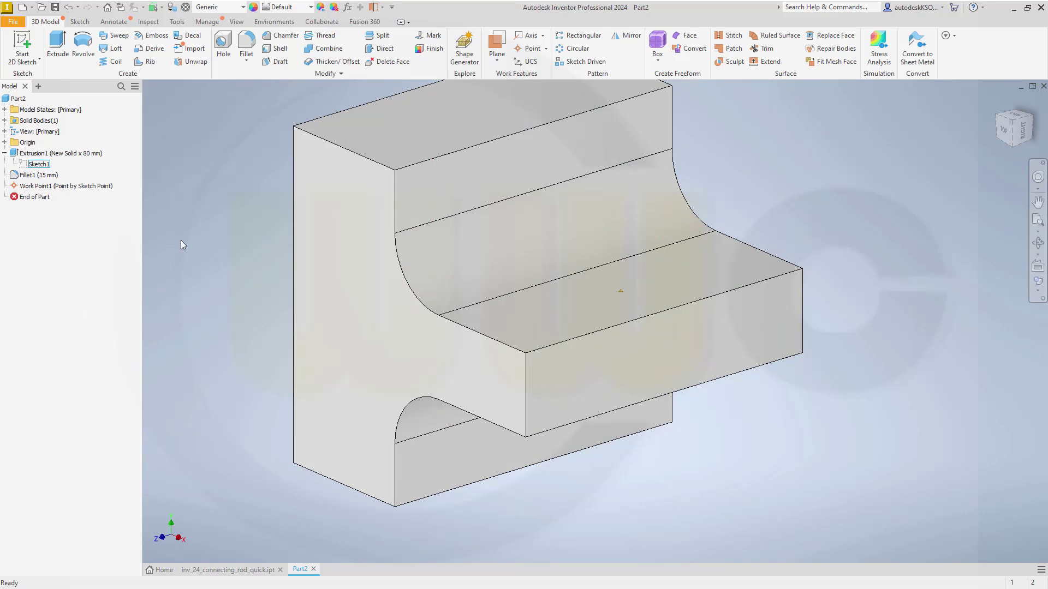
Step: Start a hole at the work point and direct it along the origin's Y axis
{"action": "left_click", "coordinate": [224, 46]}
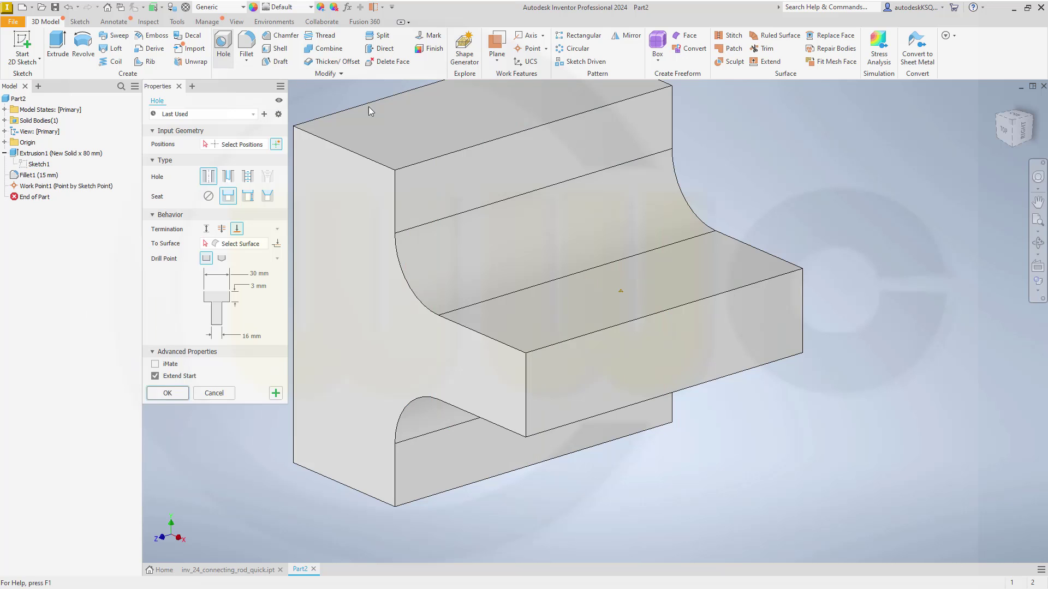
{"action": "left_click", "coordinate": [621, 293]}
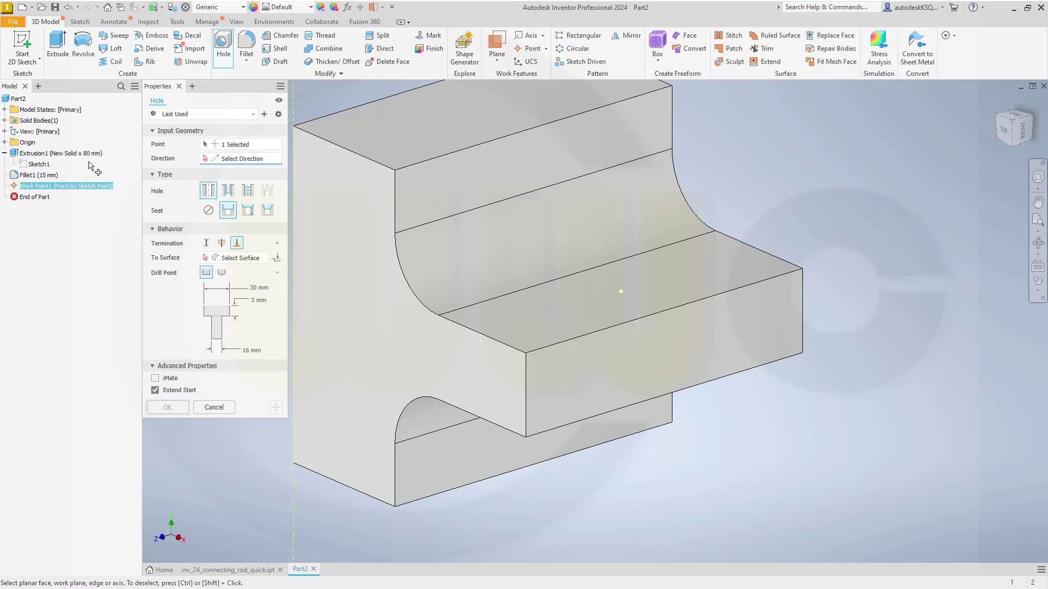
{"action": "left_click", "coordinate": [3, 142]}
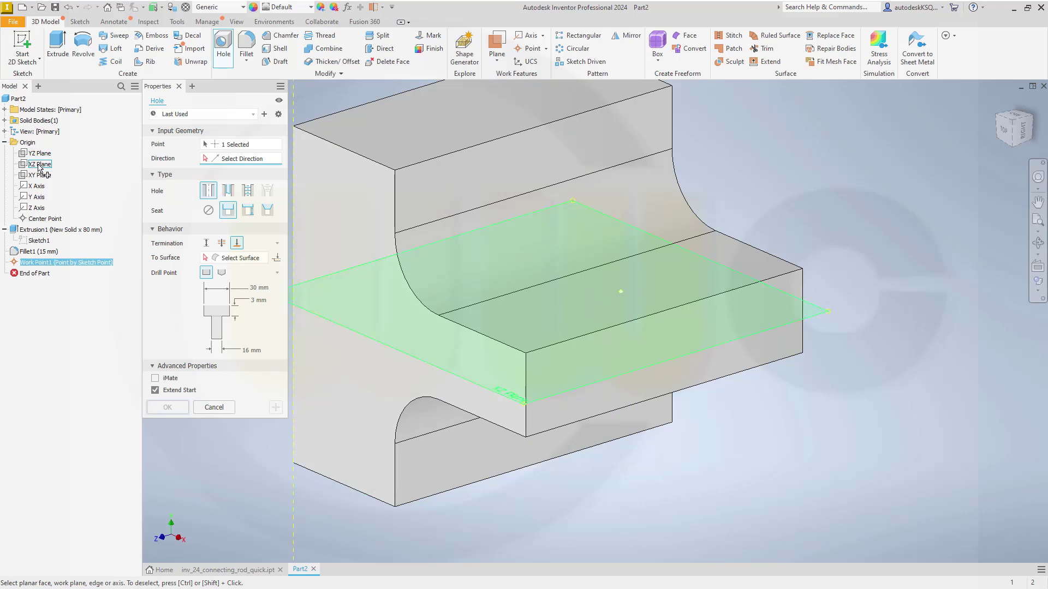
{"action": "left_click", "coordinate": [37, 198]}
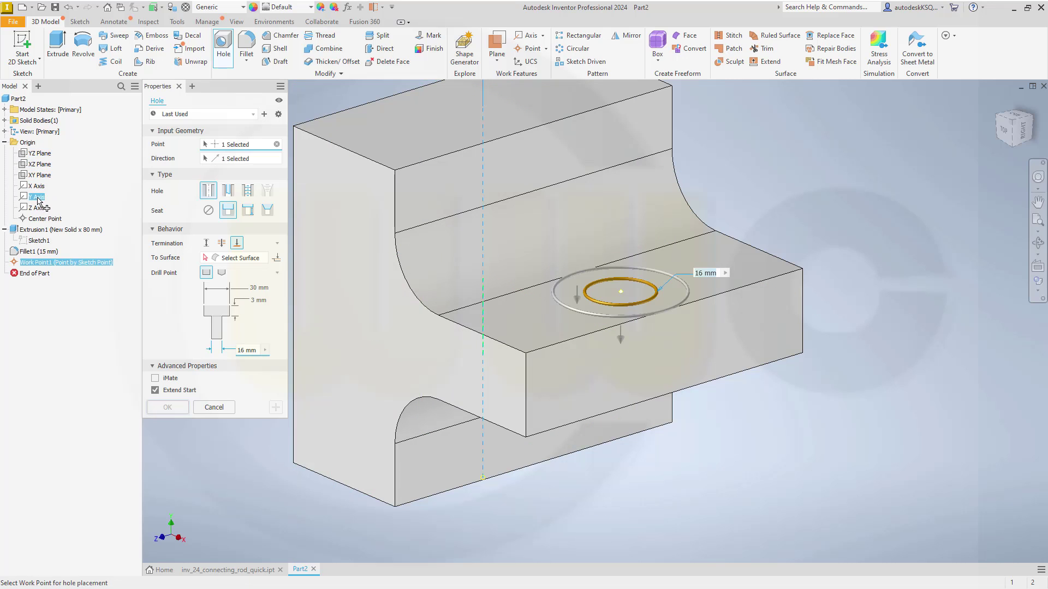
Step: Make the hole a simple one without a seat, through all, with a 12 mm diameter, and create it
{"action": "left_click", "coordinate": [209, 210]}
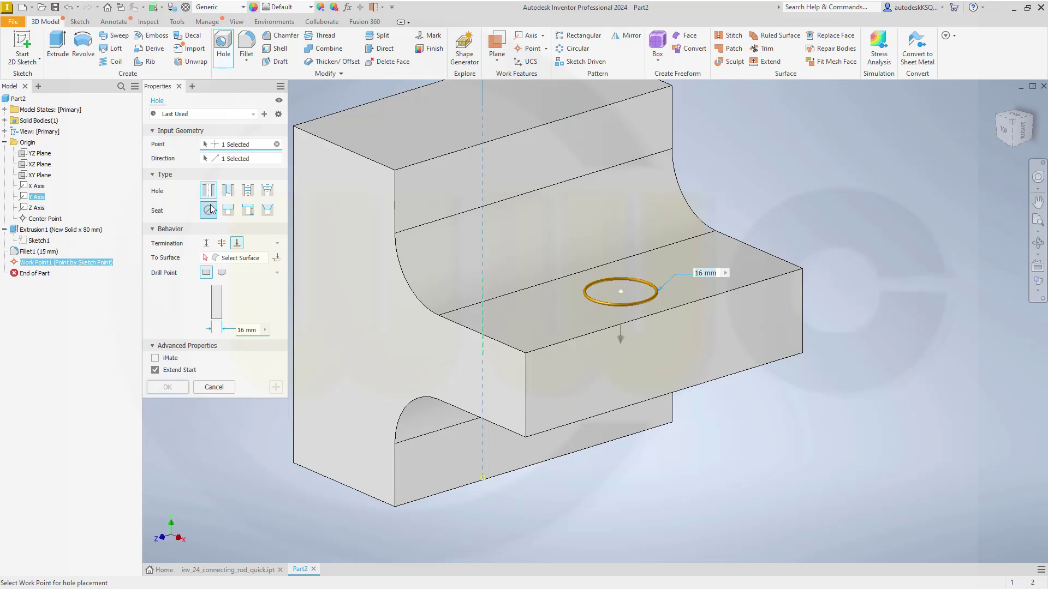
{"action": "left_click", "coordinate": [222, 244]}
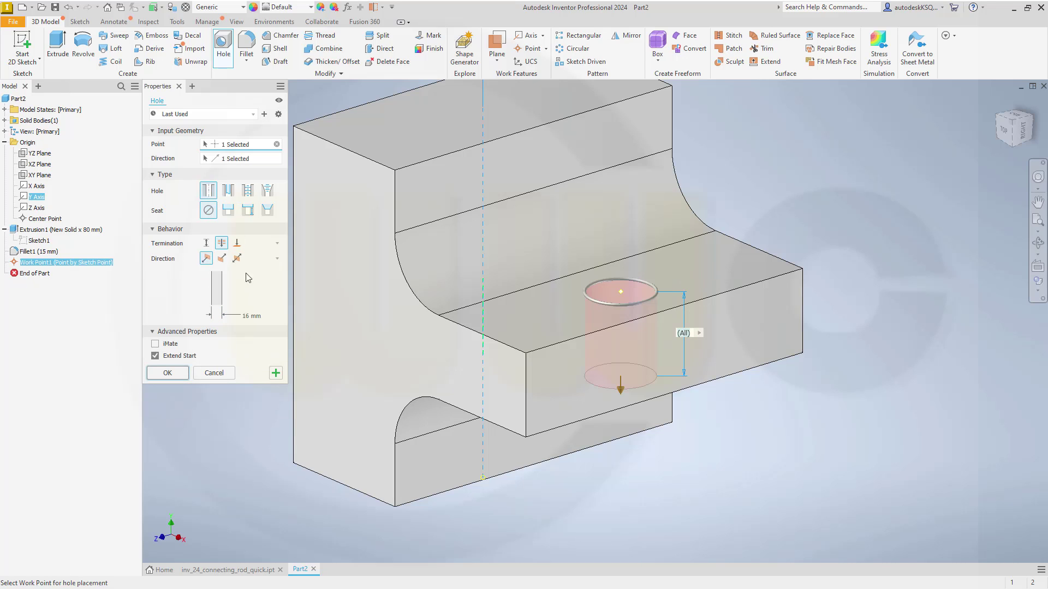
{"action": "left_click", "coordinate": [239, 316]}
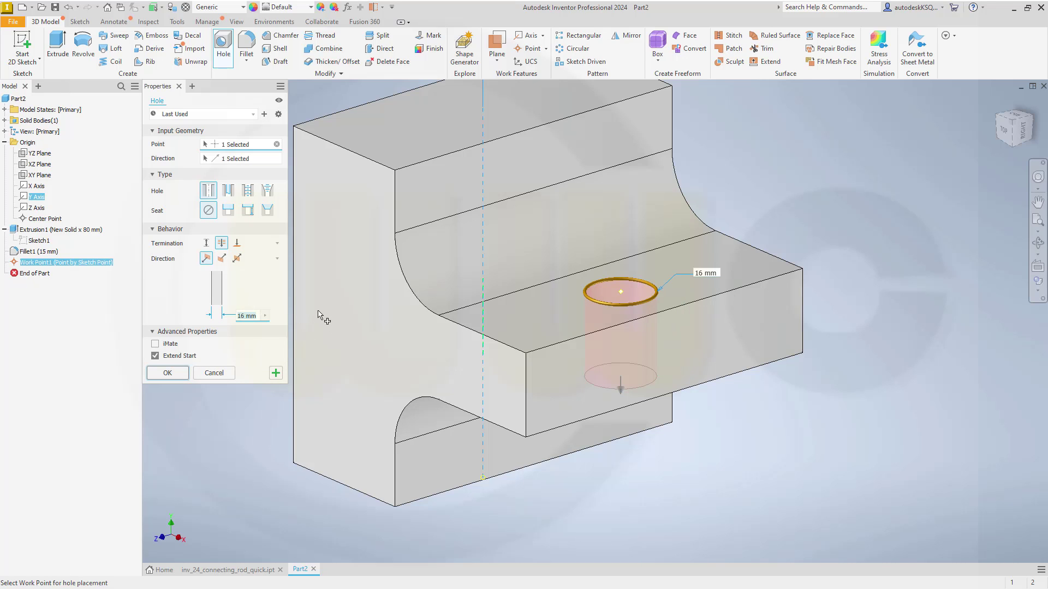
{"action": "type", "text": "12"}
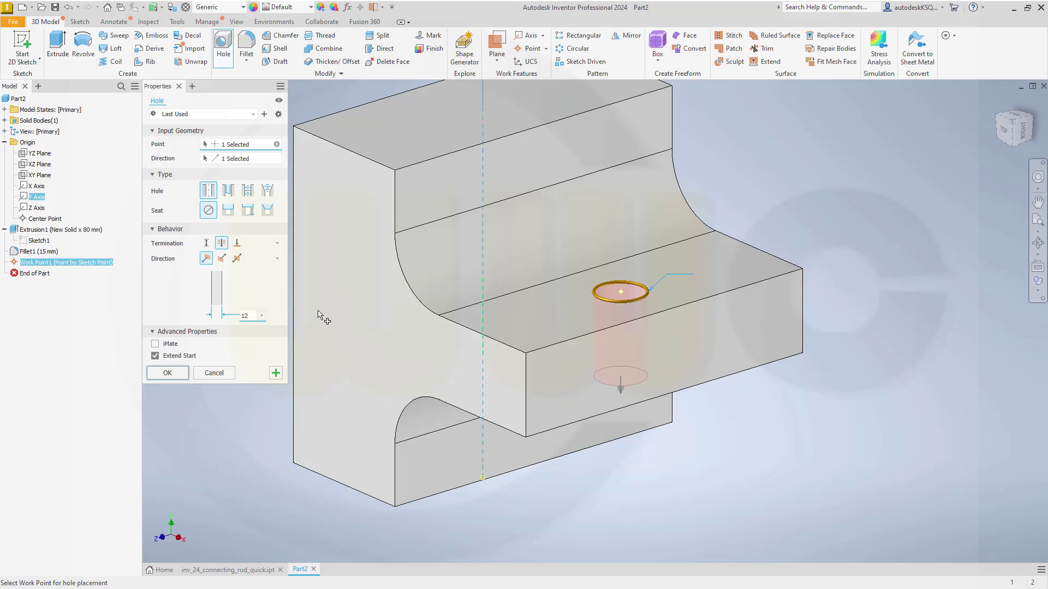
{"action": "key", "text": "Return"}
Step: Mirror the entire solid about the origin's YZ plane, creating the result as a new solid
{"action": "scroll", "coordinate": [253, 289], "scroll_direction": "up", "scroll_amount": 5}
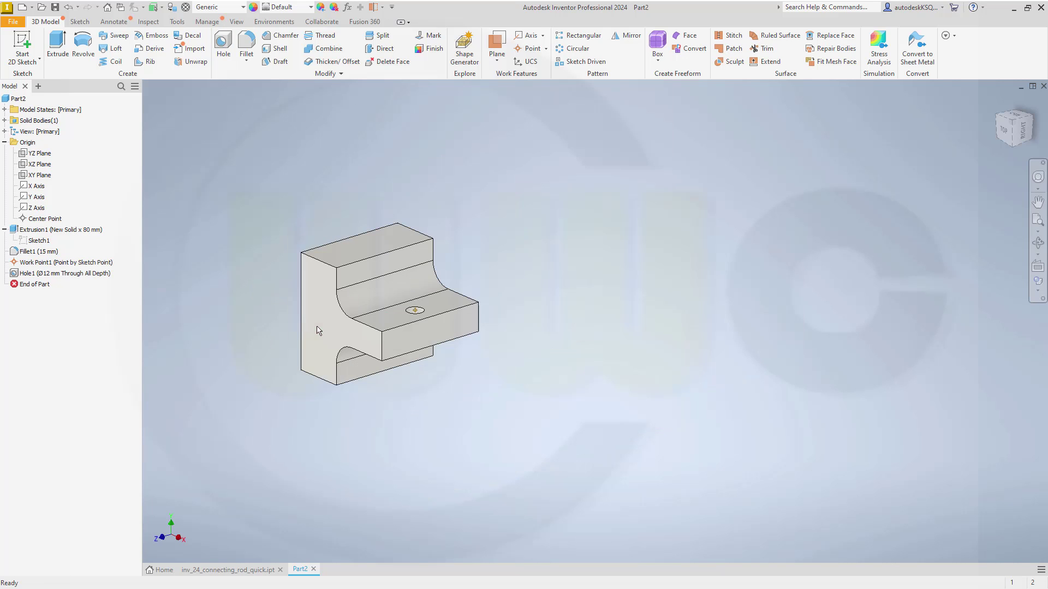
{"action": "middle_click_drag", "start_coordinate": [315, 327], "coordinate": [530, 362]}
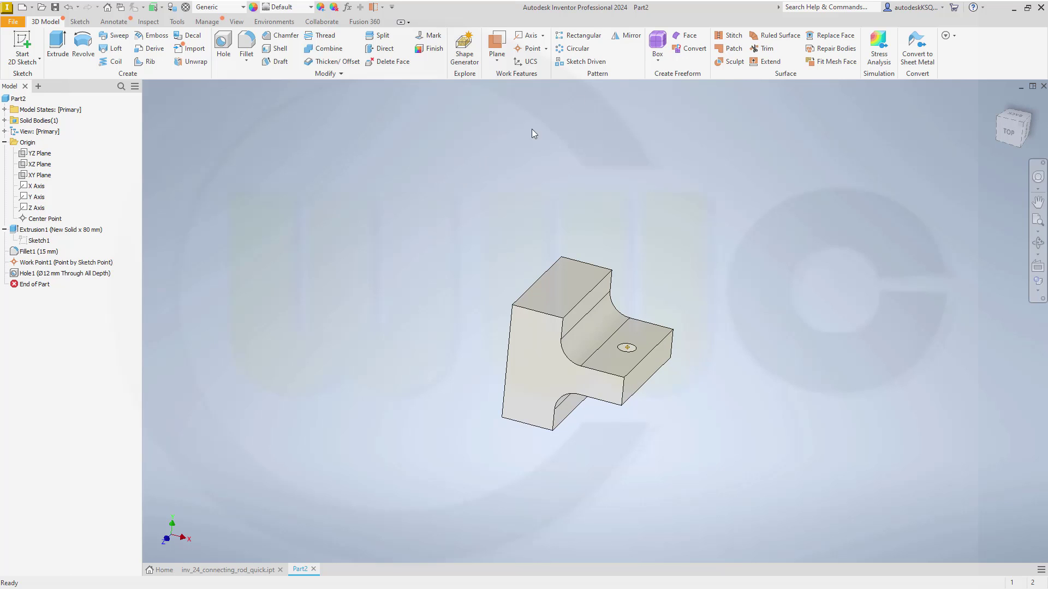
{"action": "left_click", "coordinate": [627, 35]}
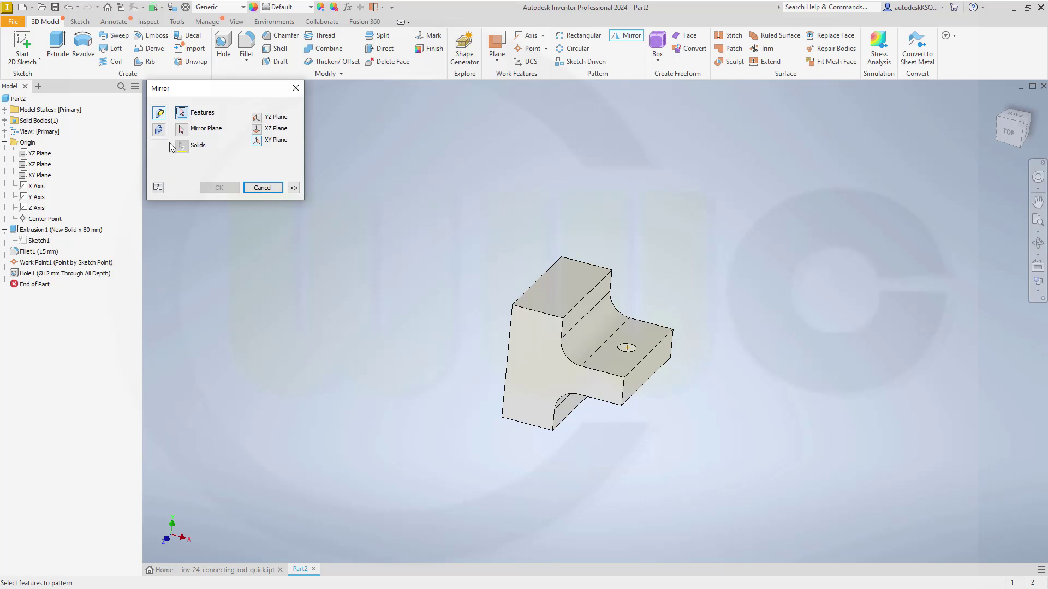
{"action": "left_click", "coordinate": [159, 130]}
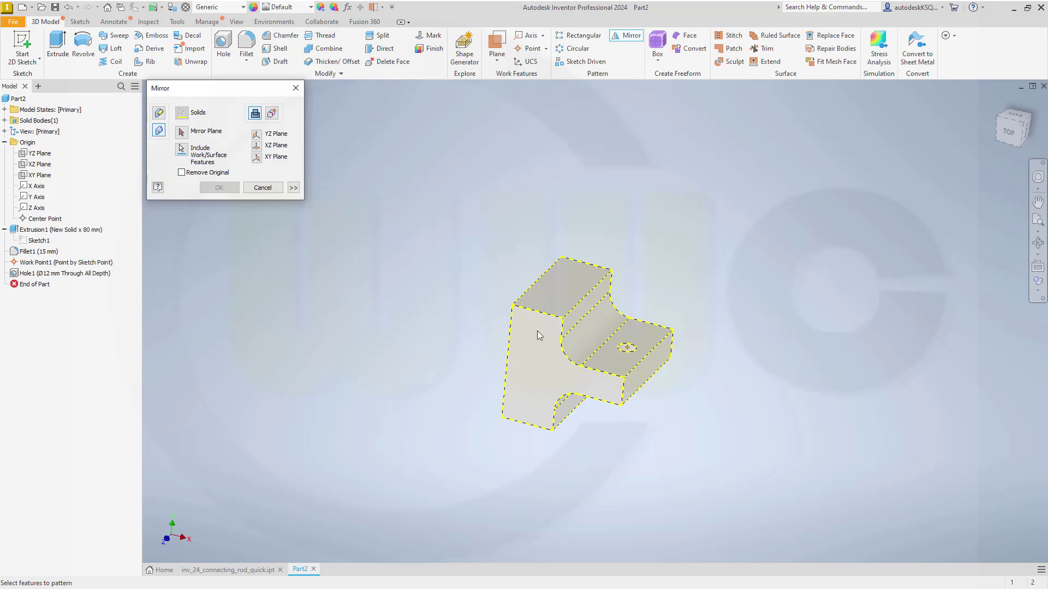
{"action": "left_click", "coordinate": [183, 133]}
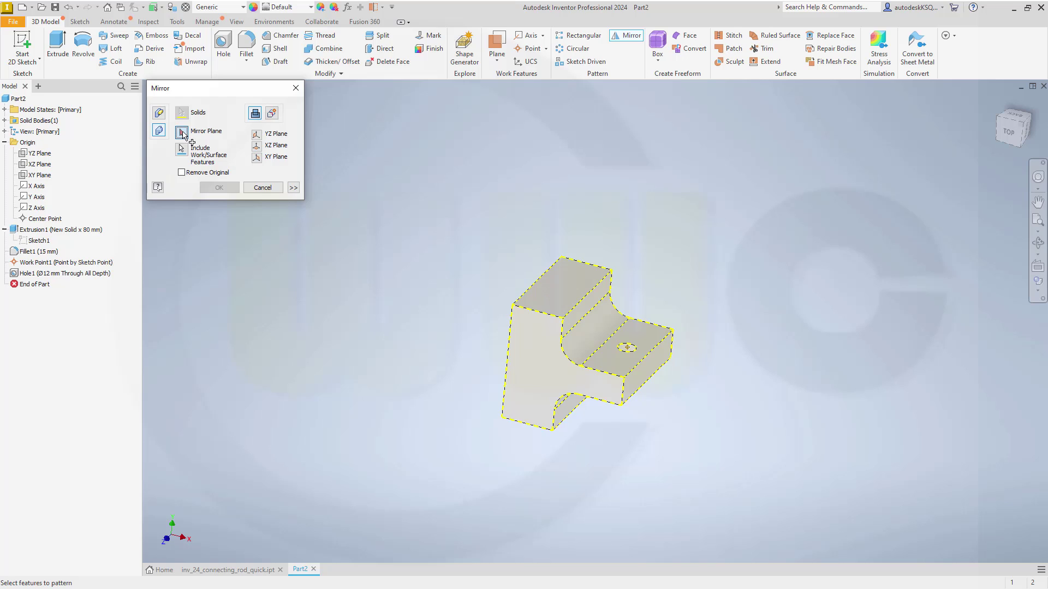
{"action": "left_click", "coordinate": [256, 138]}
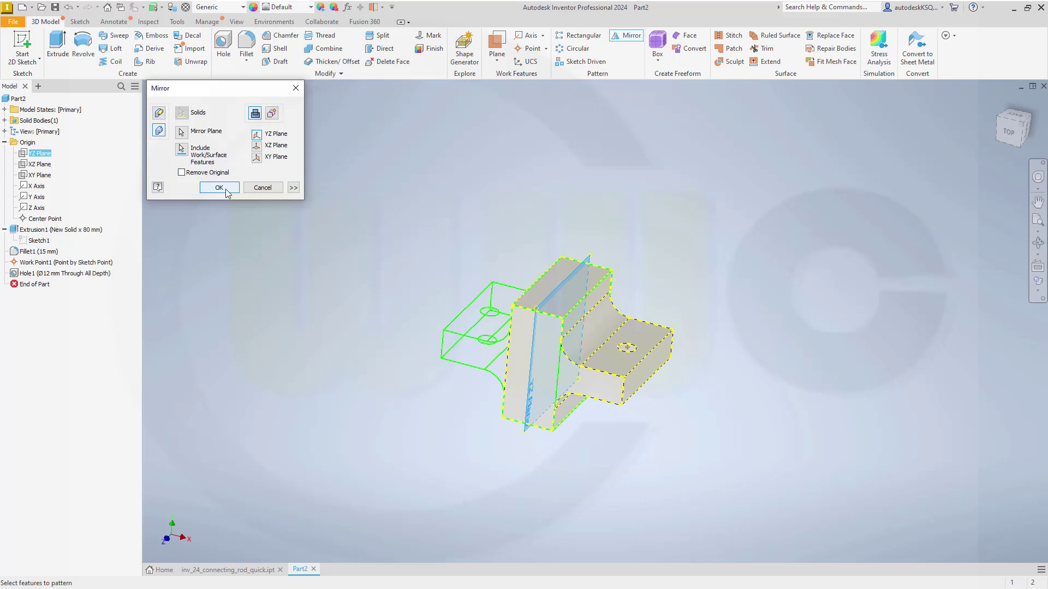
{"action": "left_click", "coordinate": [272, 113]}
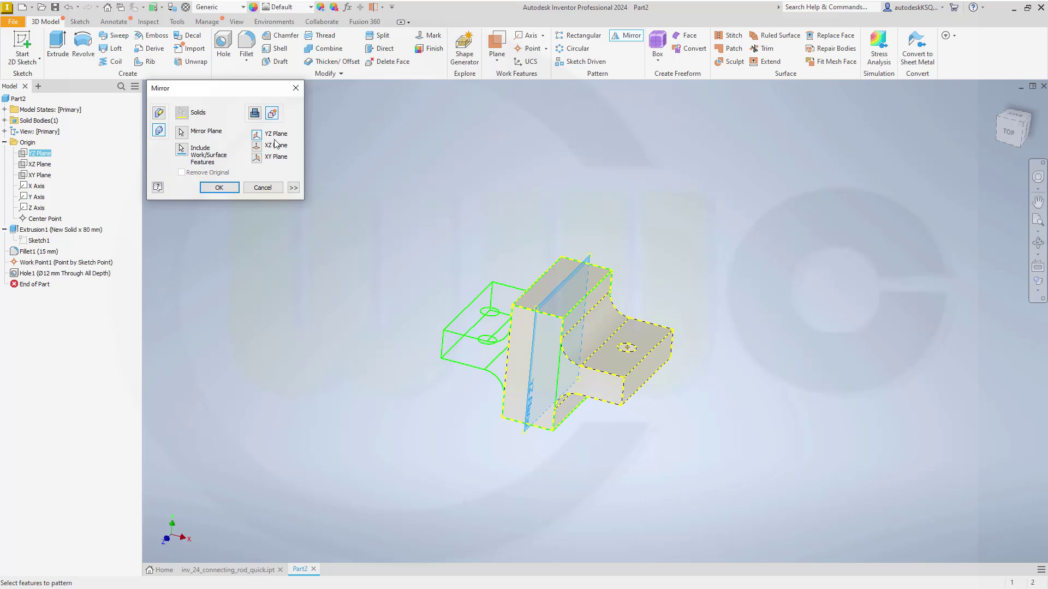
{"action": "left_click", "coordinate": [225, 187]}
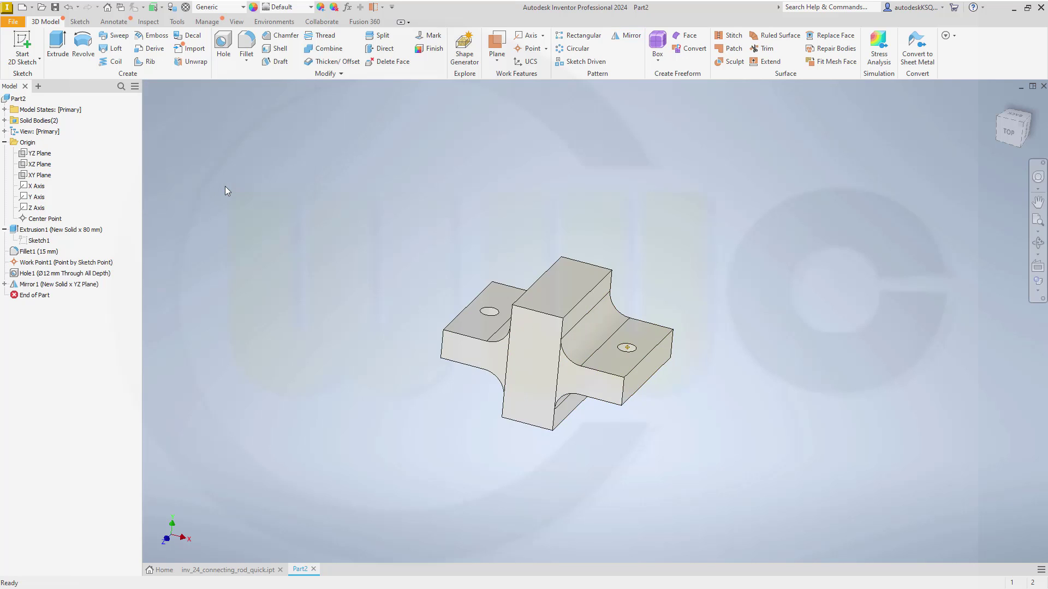
Step: Use Move Bodies to rotate the mirrored solid 90 degrees about the origin's X axis
{"action": "left_click", "coordinate": [341, 72]}
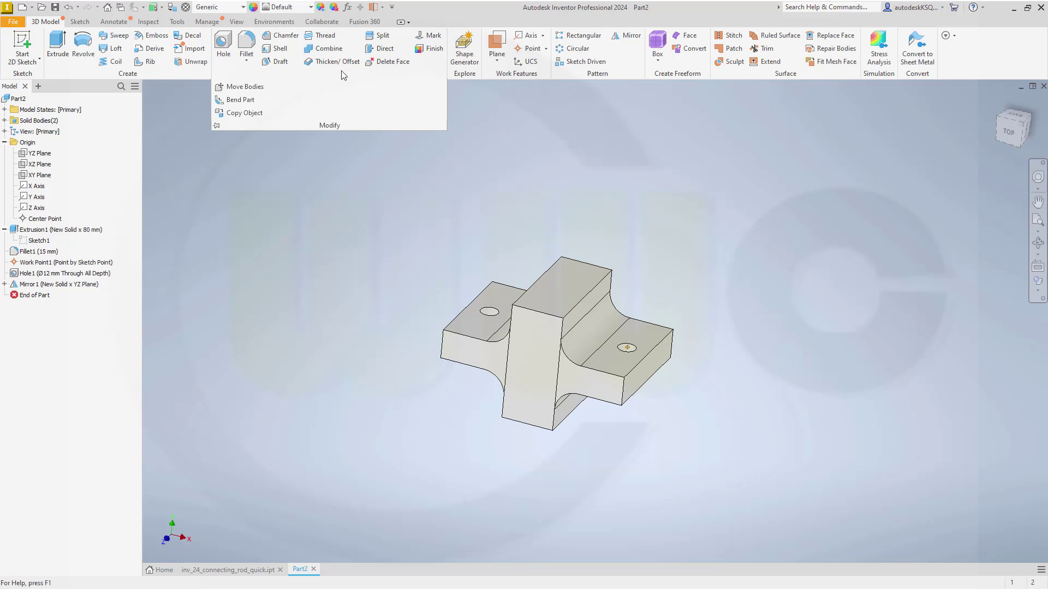
{"action": "left_click", "coordinate": [244, 87]}
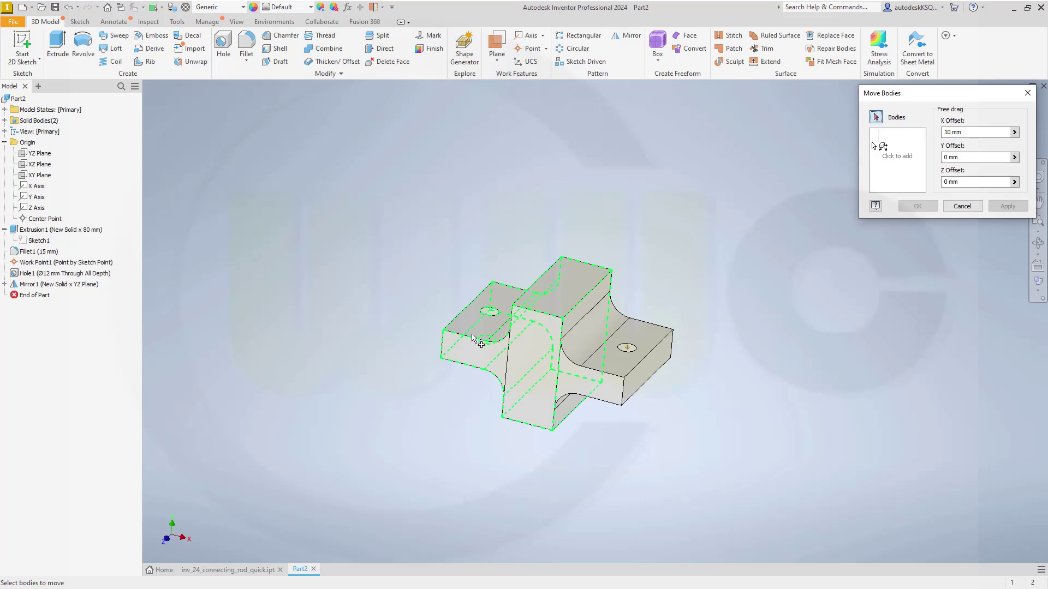
{"action": "left_click", "coordinate": [908, 147]}
{"action": "left_click", "coordinate": [920, 148]}
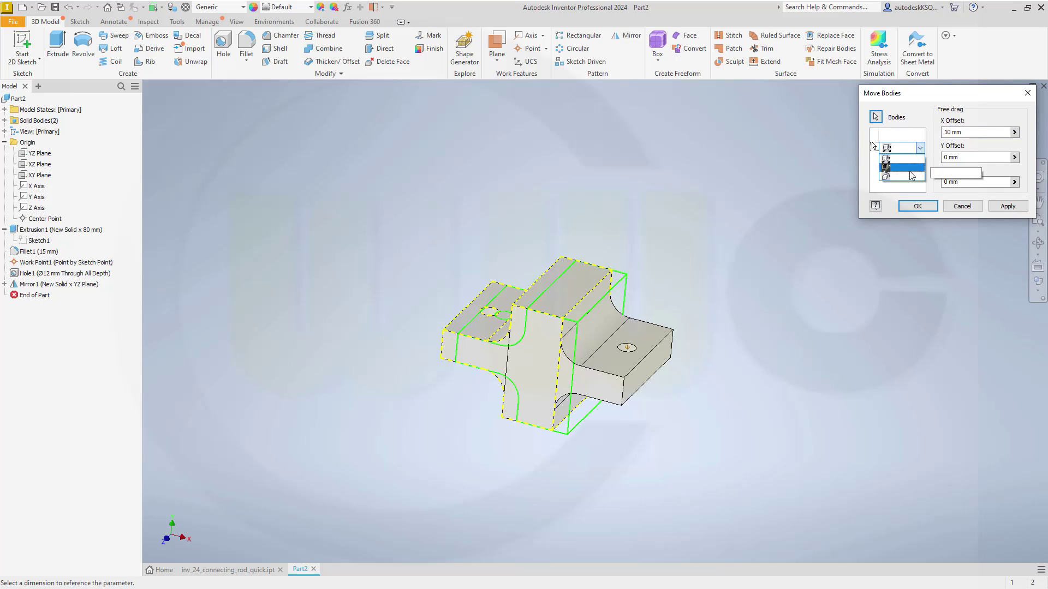
{"action": "left_click", "coordinate": [906, 177]}
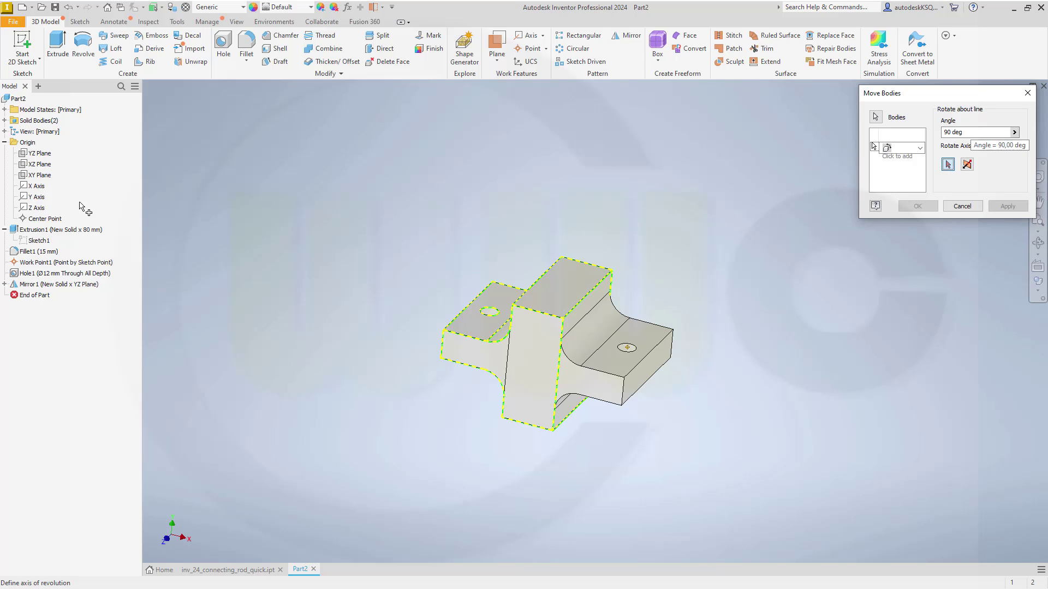
{"action": "left_click", "coordinate": [40, 186]}
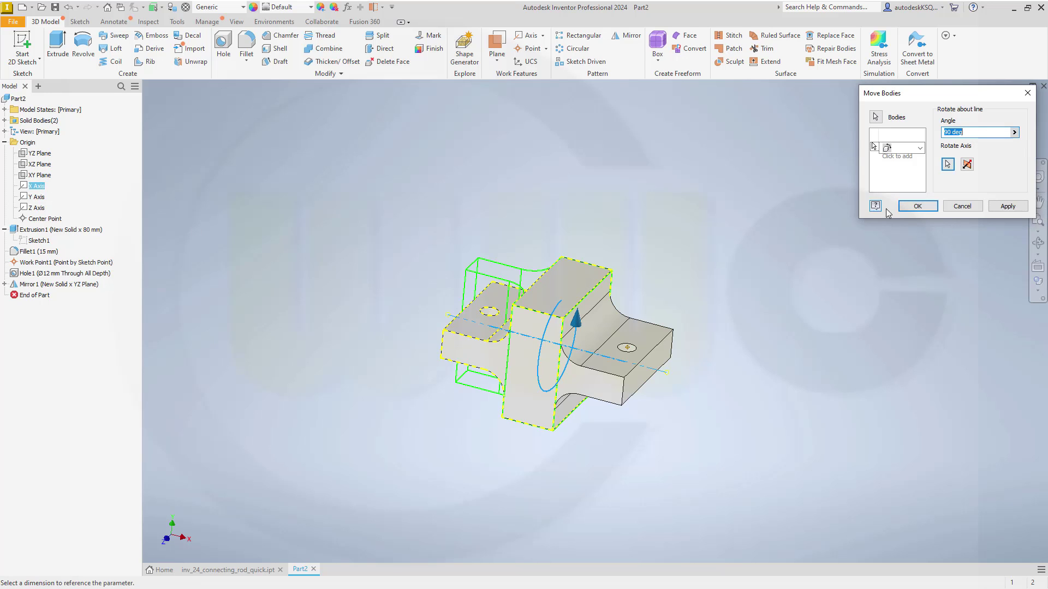
{"action": "left_click", "coordinate": [917, 205]}
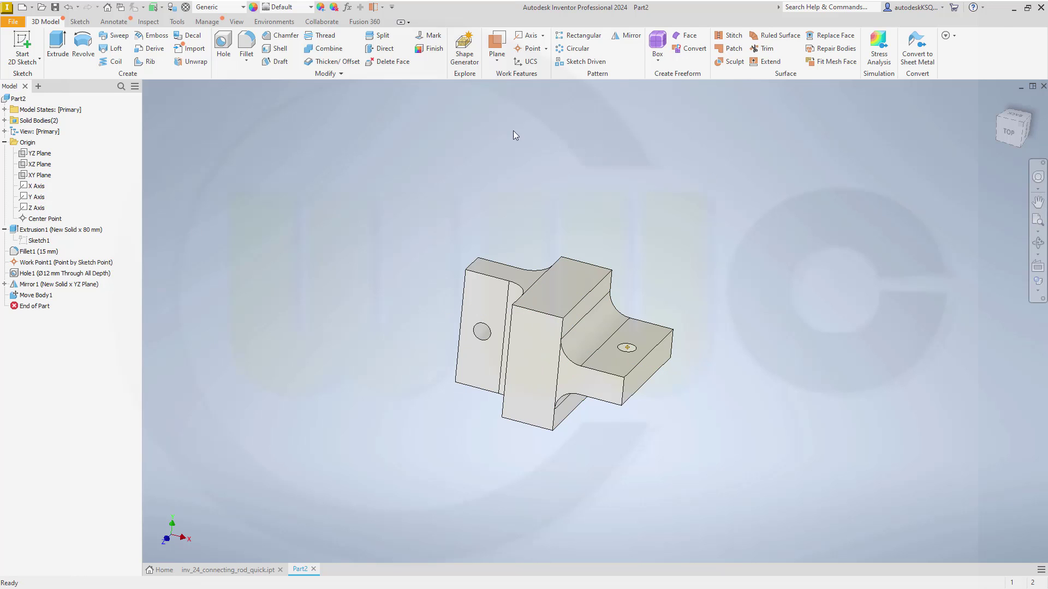
Step: Combine the two solids with a join, using the original as base body and the rotated one as tool body
{"action": "left_click", "coordinate": [327, 49]}
{"action": "left_click", "coordinate": [609, 331]}
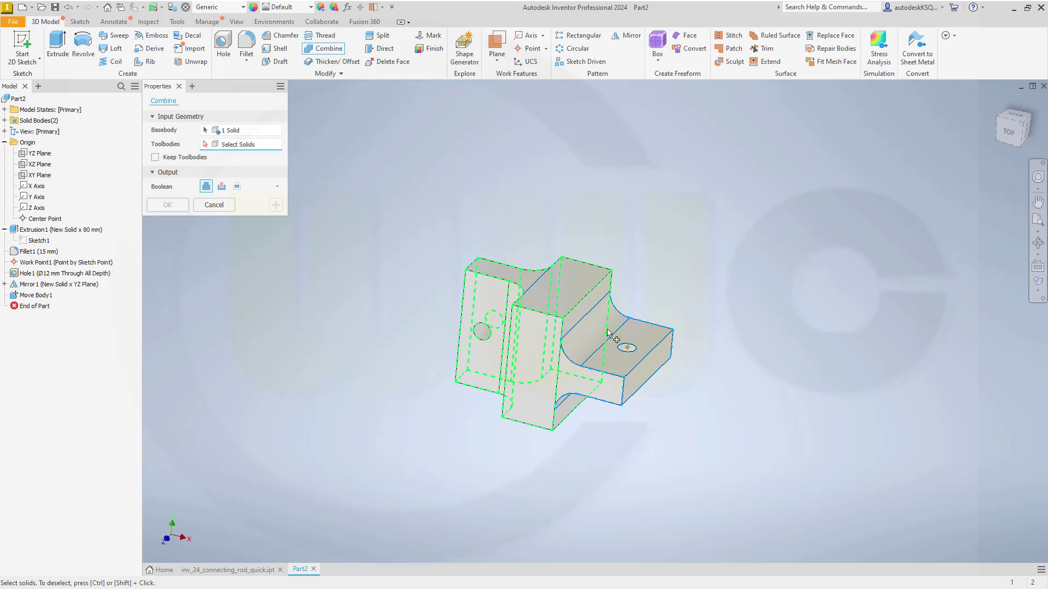
{"action": "left_click", "coordinate": [490, 299]}
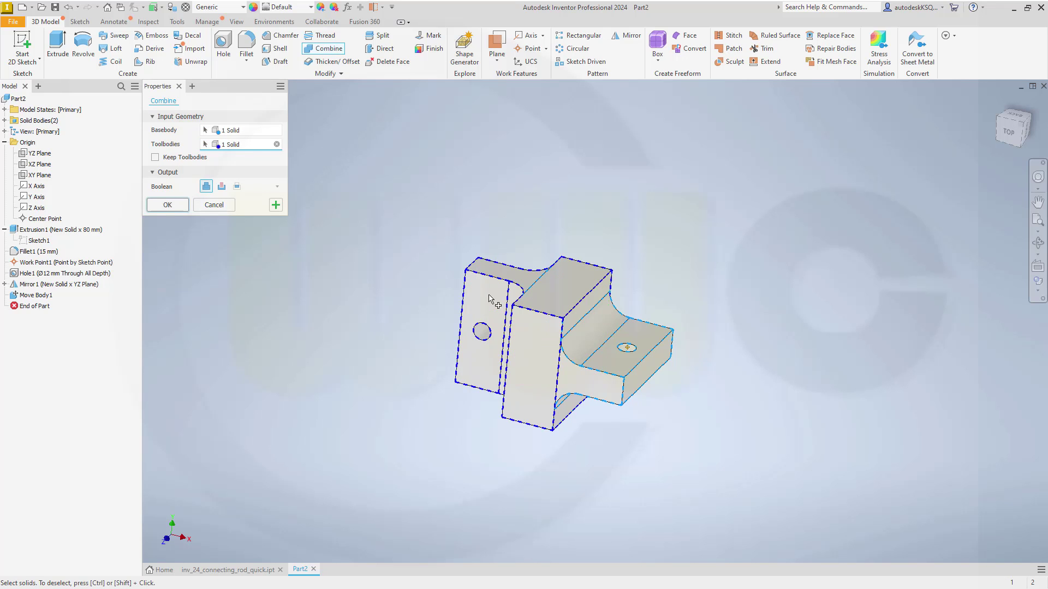
{"action": "left_click", "coordinate": [168, 205]}
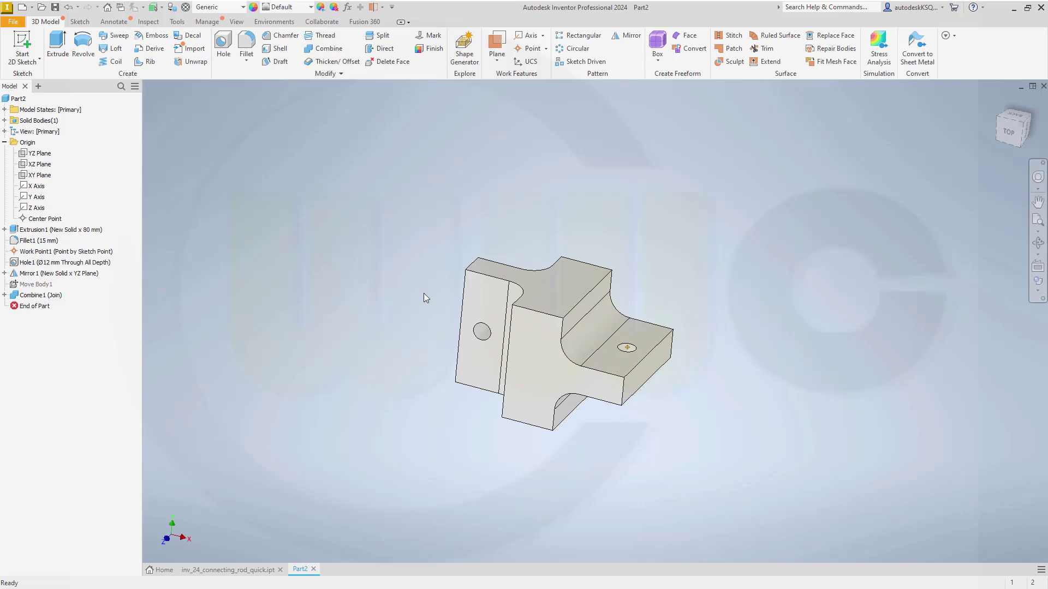
Step: Start a new 2D sketch on the origin's YZ plane
{"action": "scroll", "coordinate": [424, 296], "scroll_direction": "up", "scroll_amount": 2}
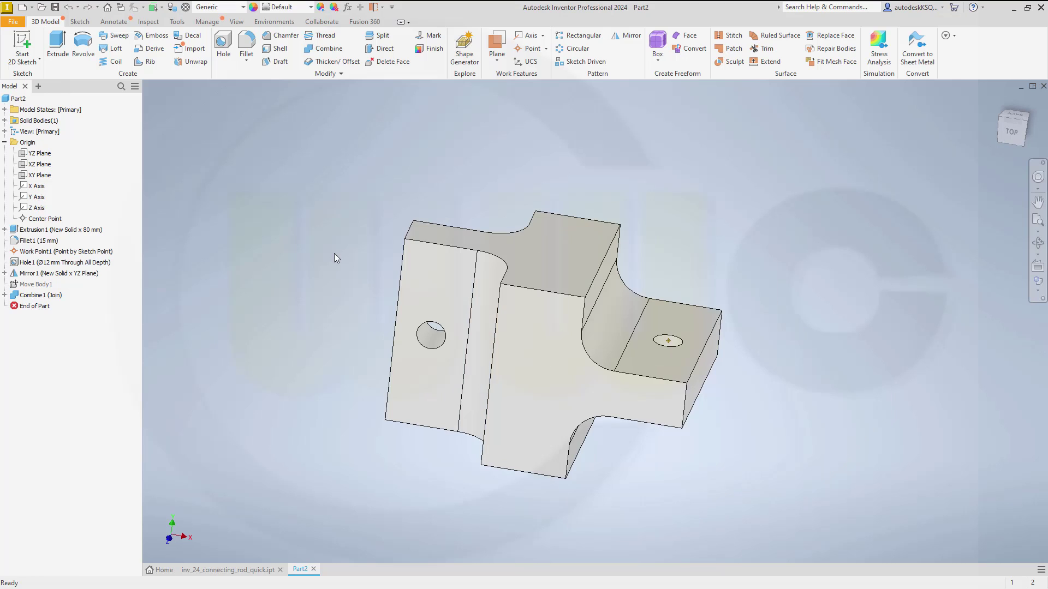
{"action": "mouse_move", "coordinate": [340, 257]}
{"action": "middle_mouse_down"}
{"action": "mouse_move", "coordinate": [376, 261]}
{"action": "mouse_move", "coordinate": [367, 246]}
{"action": "mouse_move", "coordinate": [333, 257]}
{"action": "mouse_move", "coordinate": [369, 248]}
{"action": "mouse_move", "coordinate": [468, 264]}
{"action": "mouse_move", "coordinate": [497, 257]}
{"action": "middle_mouse_up"}
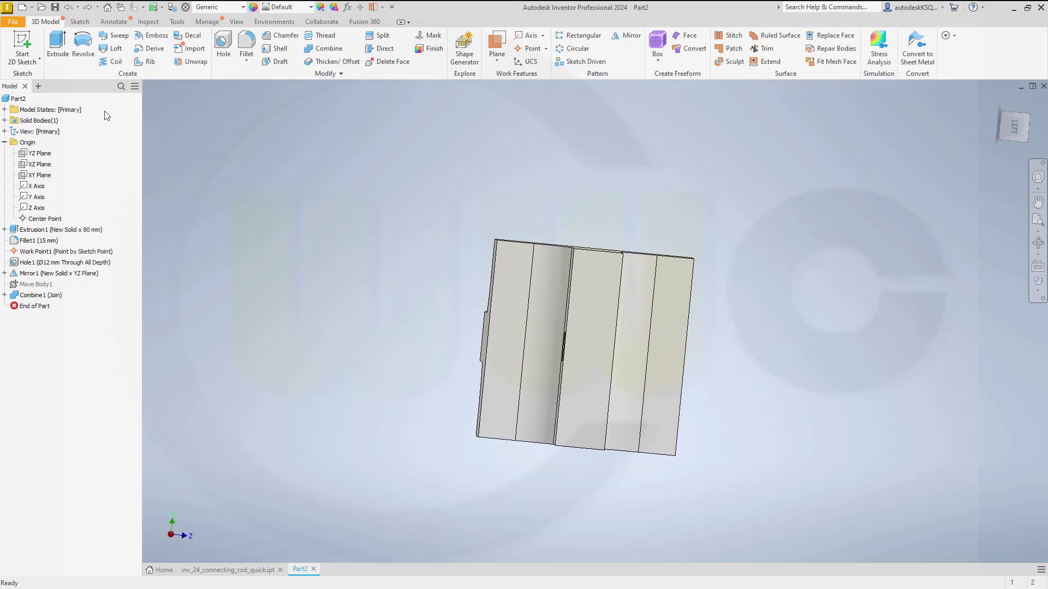
{"action": "left_click", "coordinate": [23, 45]}
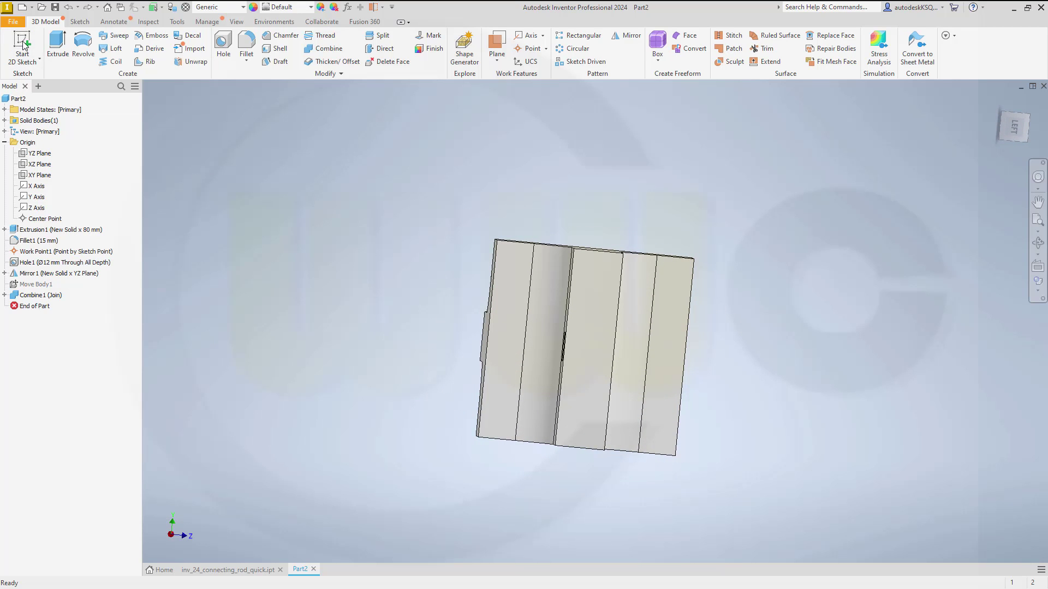
{"action": "left_click", "coordinate": [47, 153]}
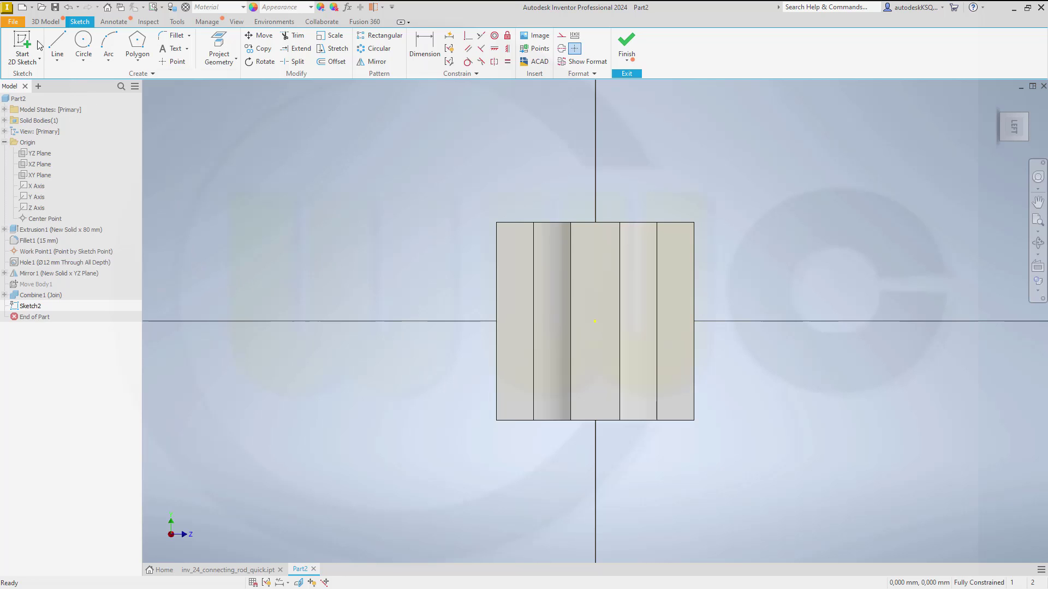
Step: Examine the sketch settings in the application options
{"action": "left_click", "coordinate": [9, 23]}
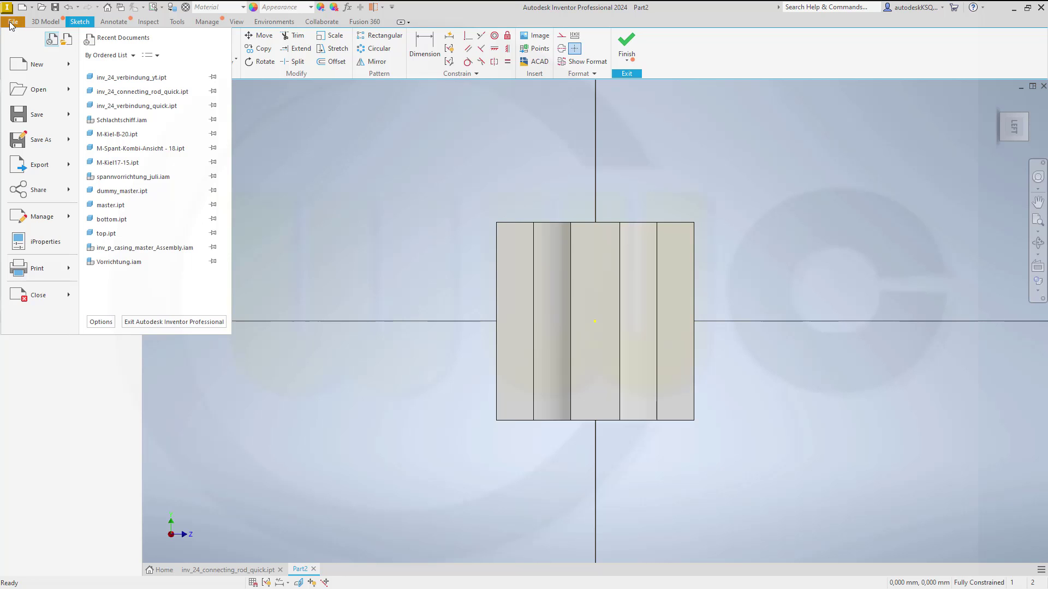
{"action": "left_click", "coordinate": [112, 322]}
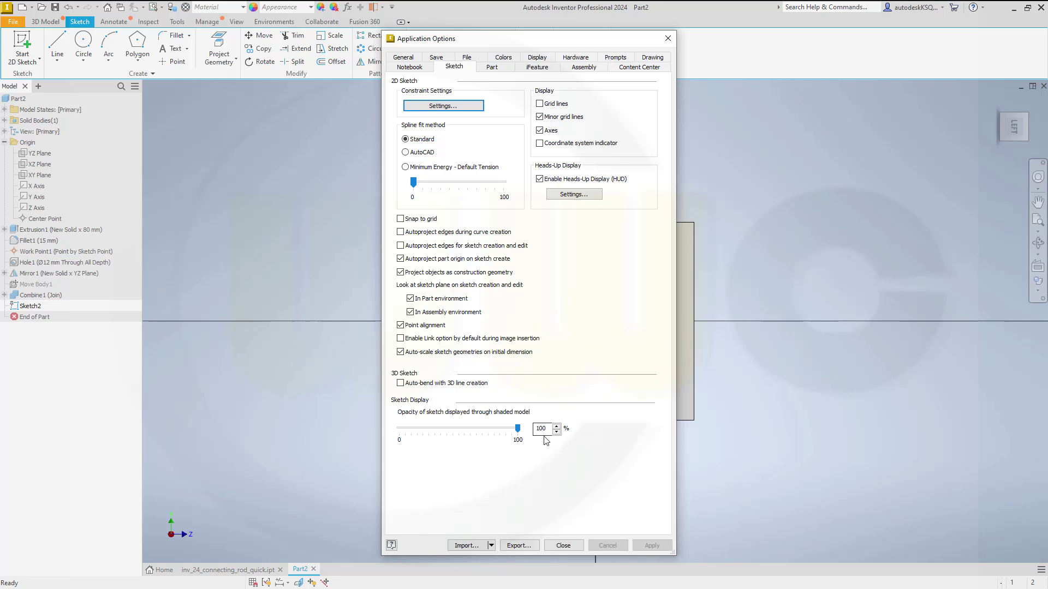
{"action": "left_click", "coordinate": [564, 545]}
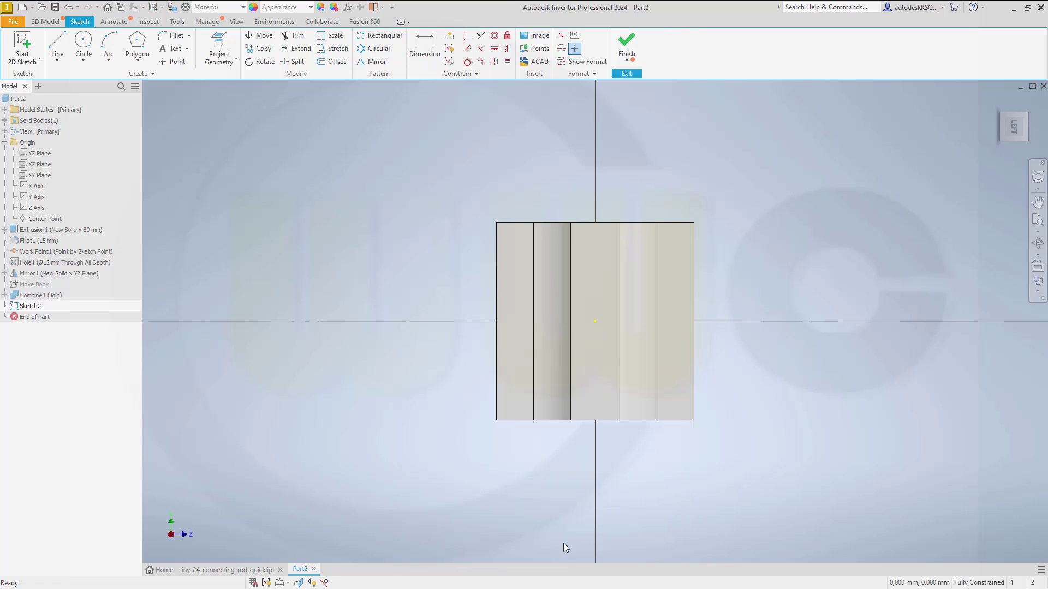
Step: Slice the model at the sketch plane and draw a six-sided polygon centred on the origin, about 55 mm across flats
{"action": "left_click", "coordinate": [299, 582]}
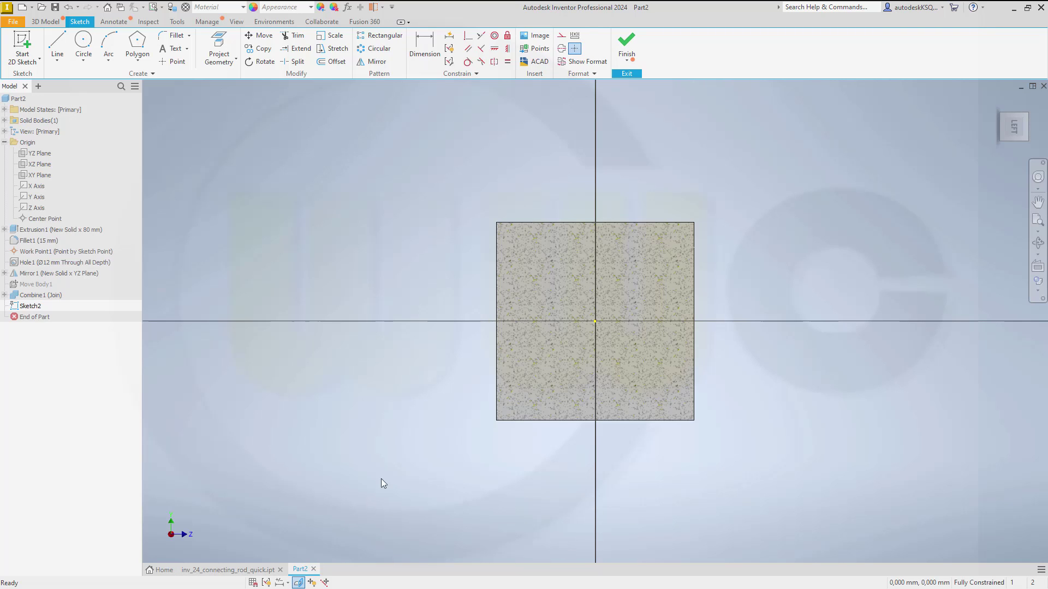
{"action": "left_click", "coordinate": [137, 47]}
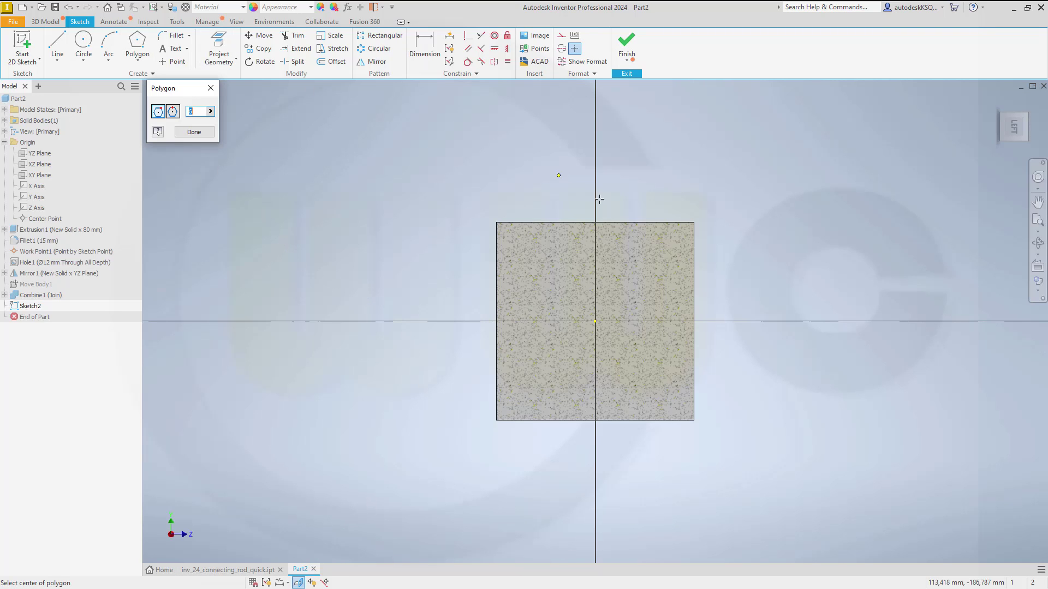
{"action": "left_click", "coordinate": [595, 322]}
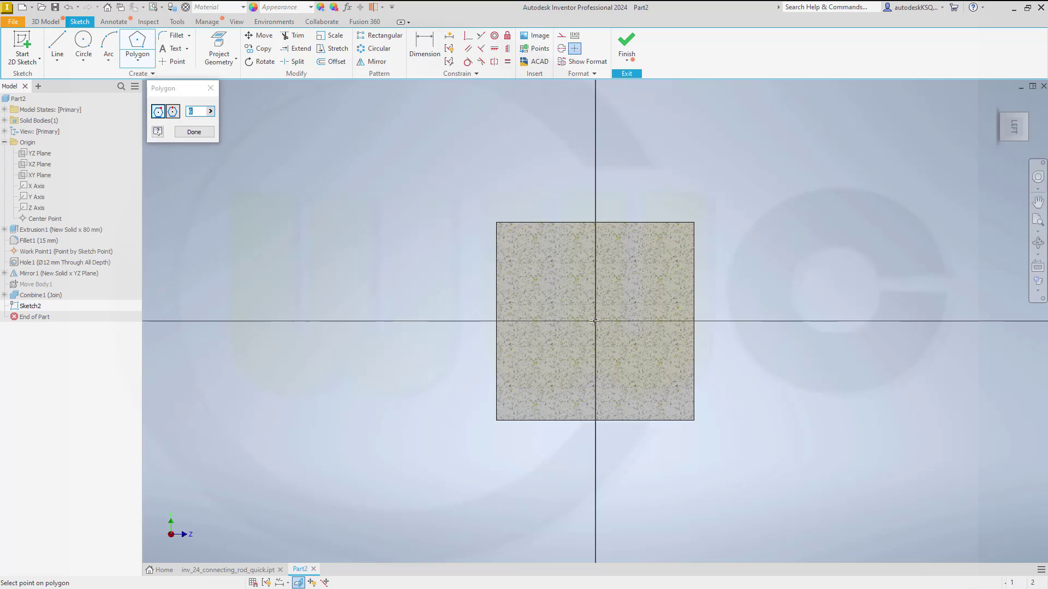
{"action": "left_click", "coordinate": [667, 352]}
{"action": "key", "text": "Escape"}
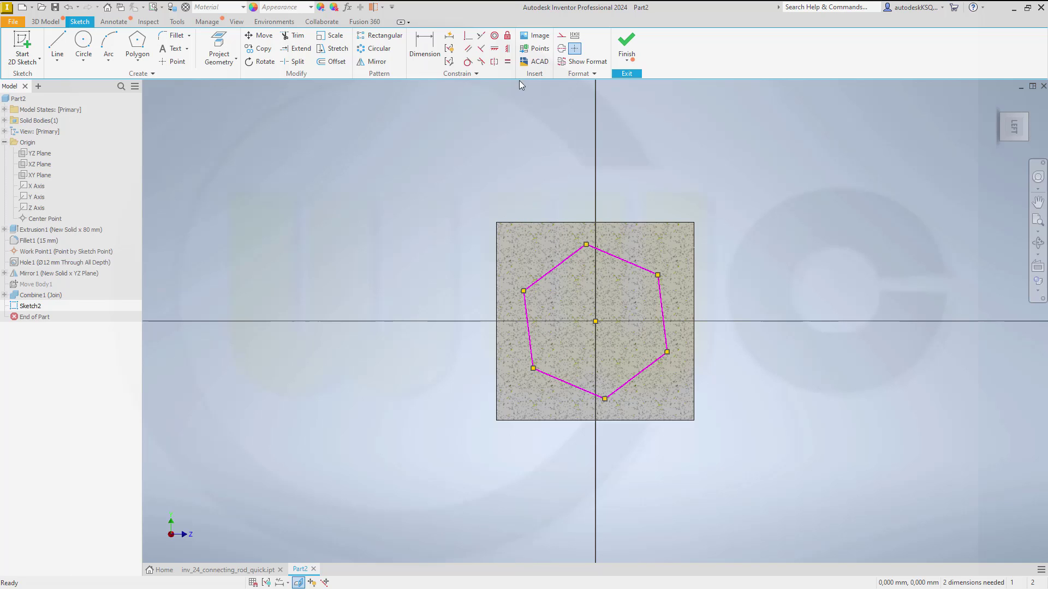
Step: Apply a vertical constraint to one hexagon edge, set the distance across flats to 50 mm, and finish the sketch
{"action": "left_click", "coordinate": [506, 52]}
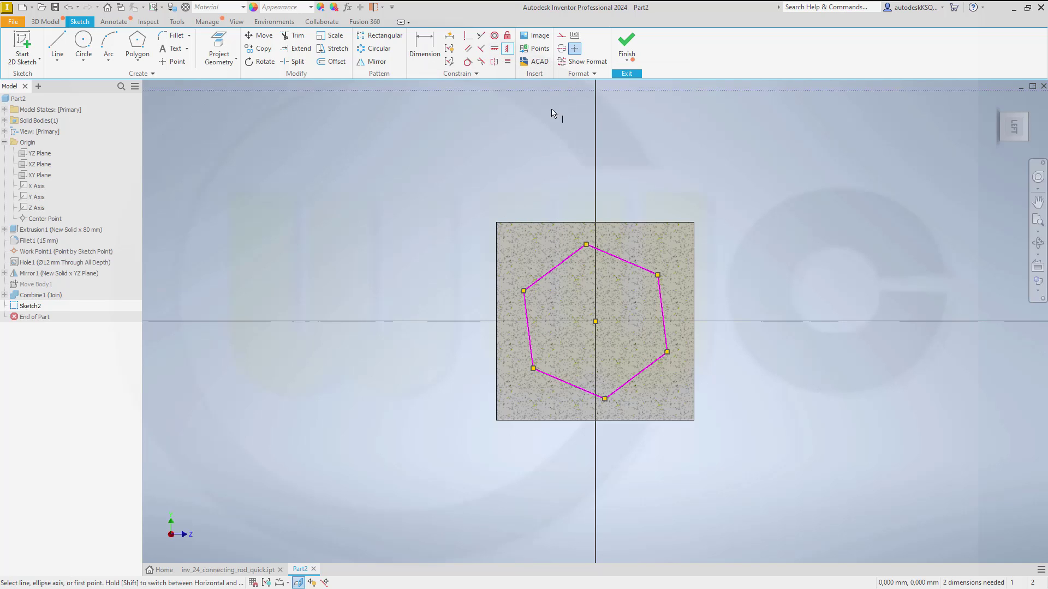
{"action": "left_click", "coordinate": [562, 267]}
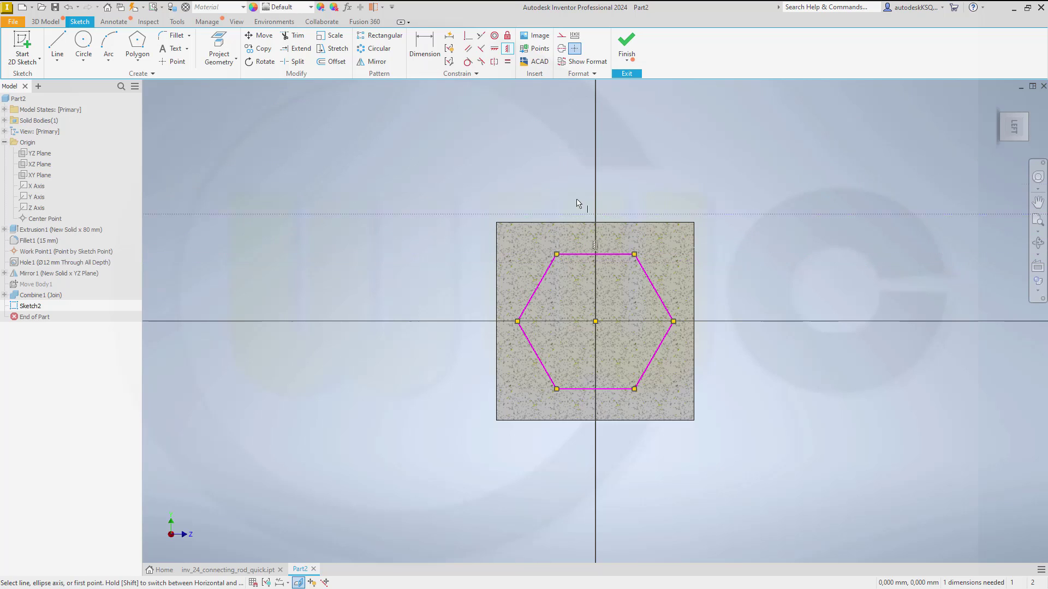
{"action": "left_click", "coordinate": [435, 49]}
{"action": "left_click", "coordinate": [598, 255]}
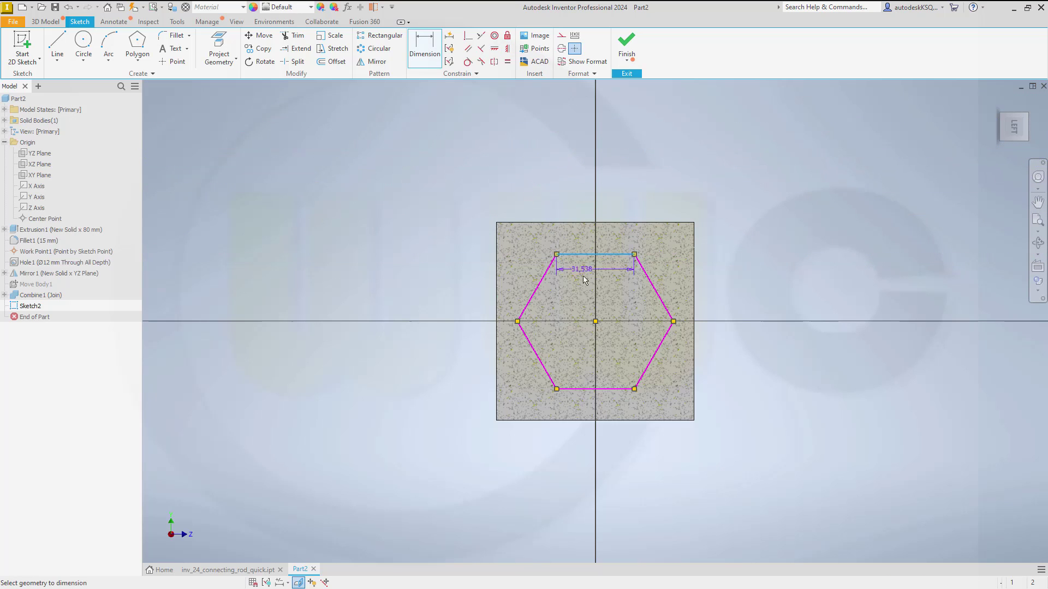
{"action": "left_click", "coordinate": [593, 388]}
{"action": "left_click", "coordinate": [459, 336]}
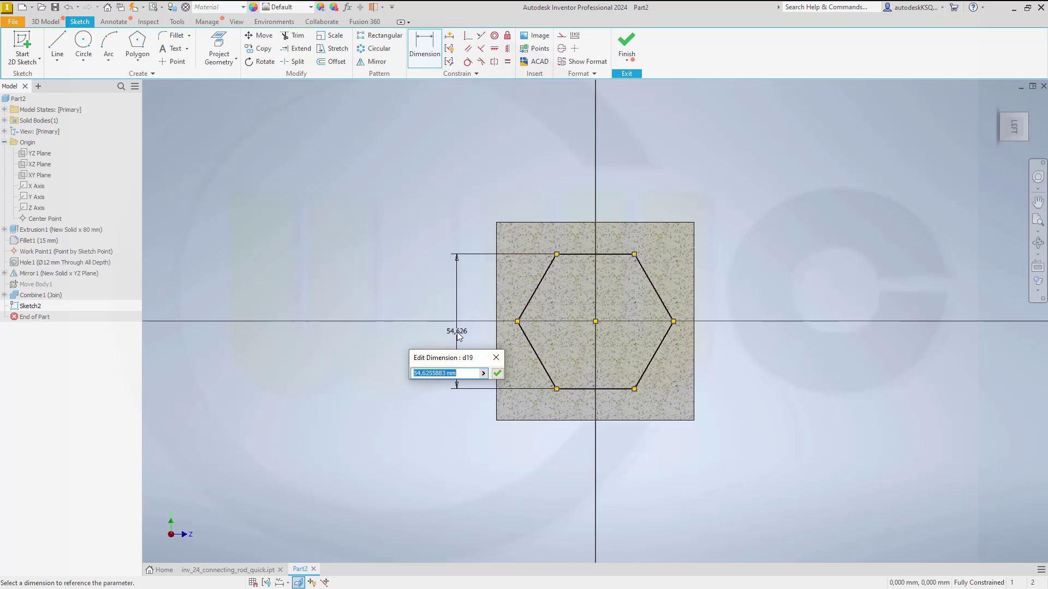
{"action": "type", "text": "50"}
{"action": "key", "text": "Return"}
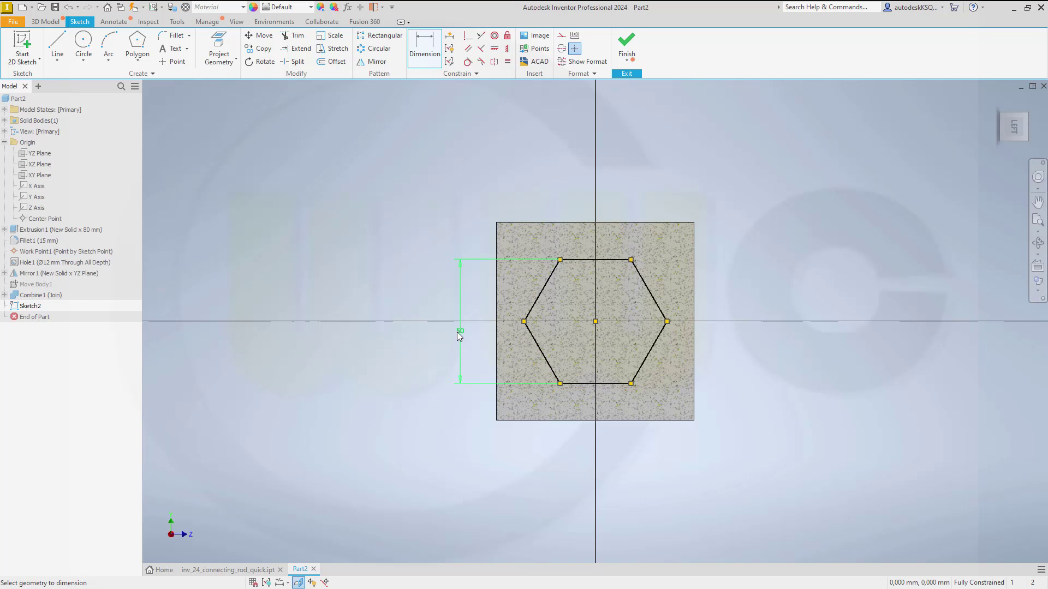
{"action": "left_click", "coordinate": [626, 58]}
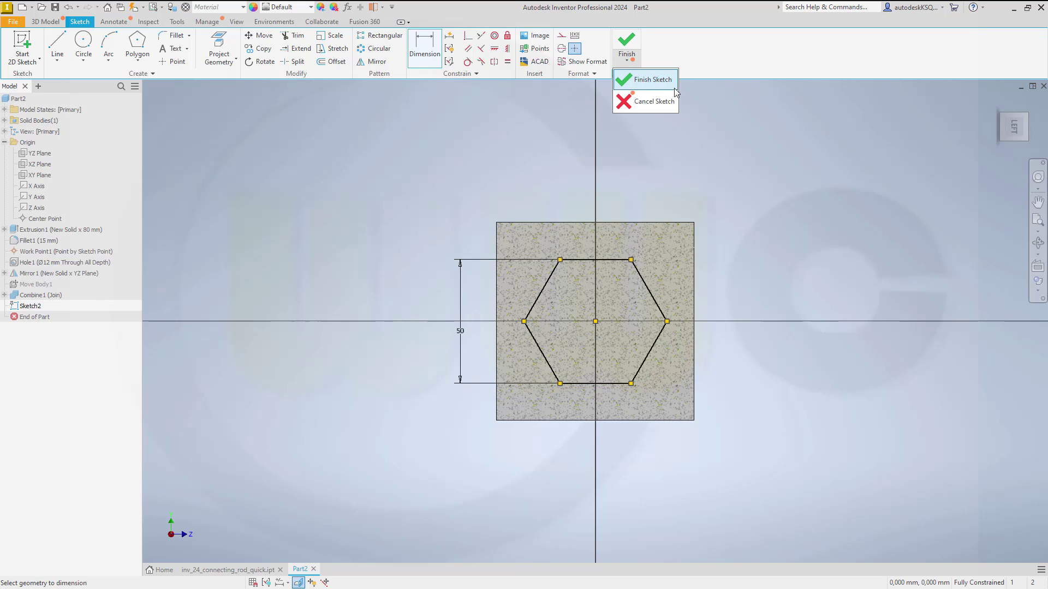
{"action": "left_click", "coordinate": [675, 86]}
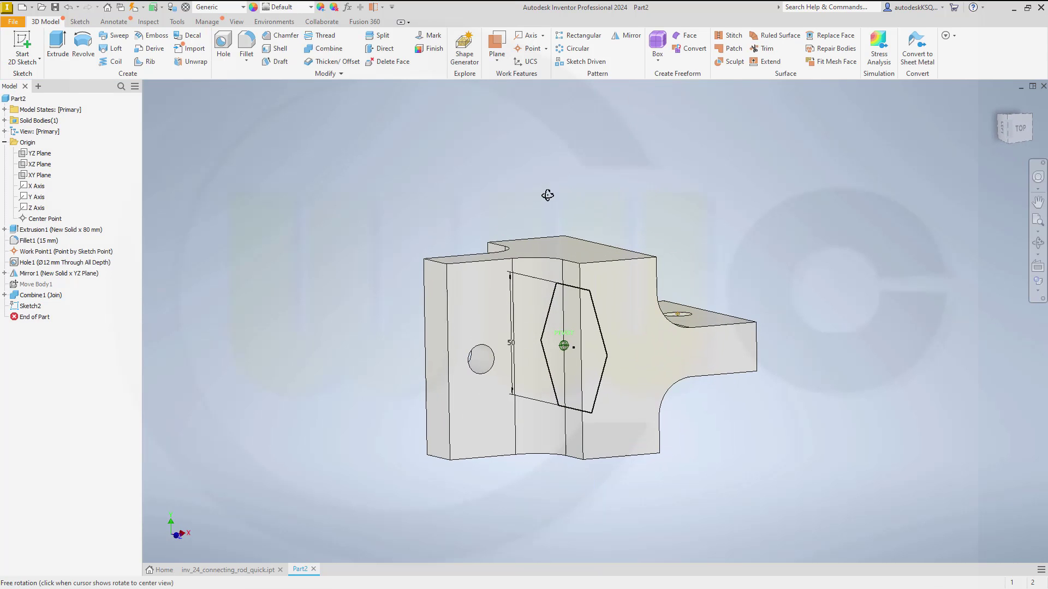
Step: Extrude the hexagon profile symmetrically to 140 mm and intersect it with the existing solid
{"action": "left_click", "coordinate": [65, 48]}
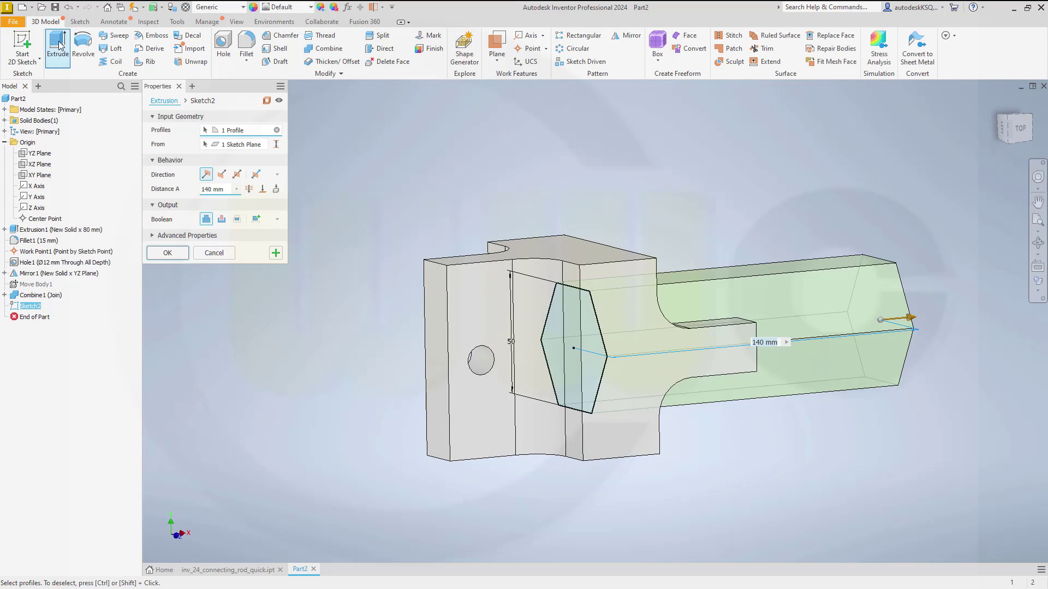
{"action": "left_click", "coordinate": [236, 174]}
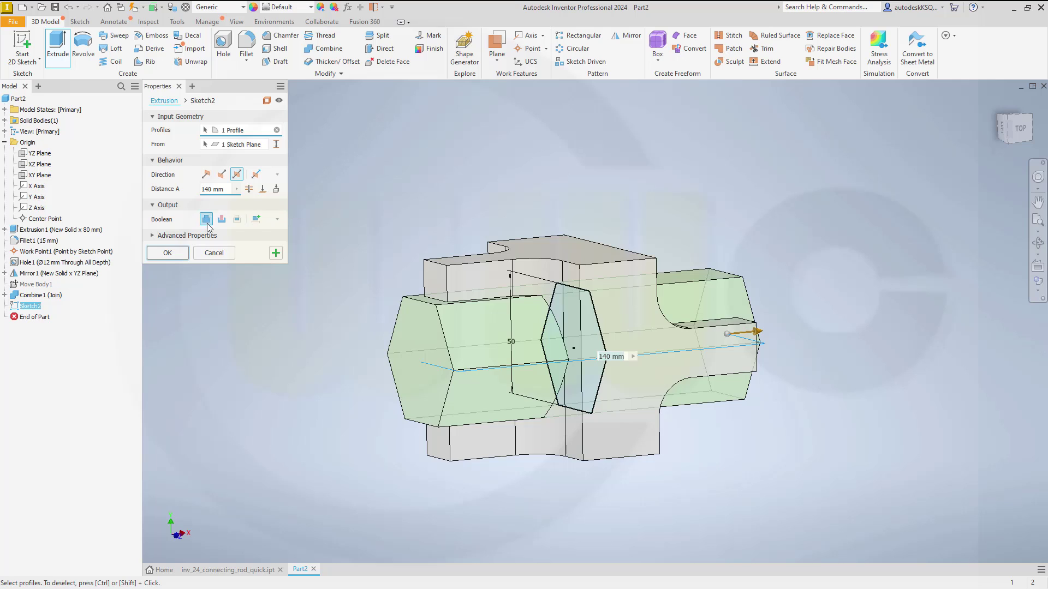
{"action": "left_click", "coordinate": [236, 219]}
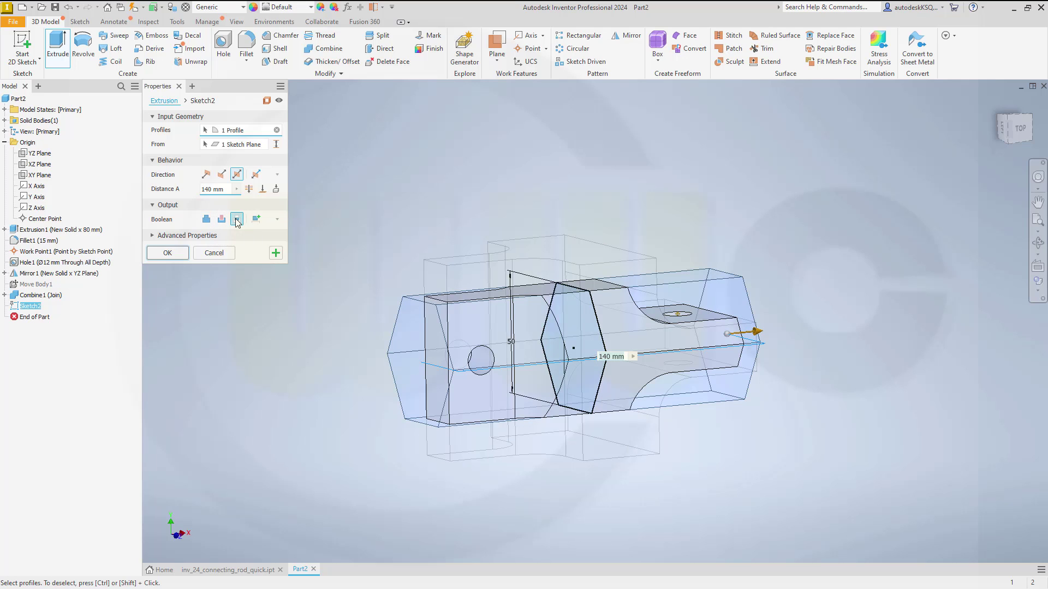
{"action": "left_click", "coordinate": [167, 252]}
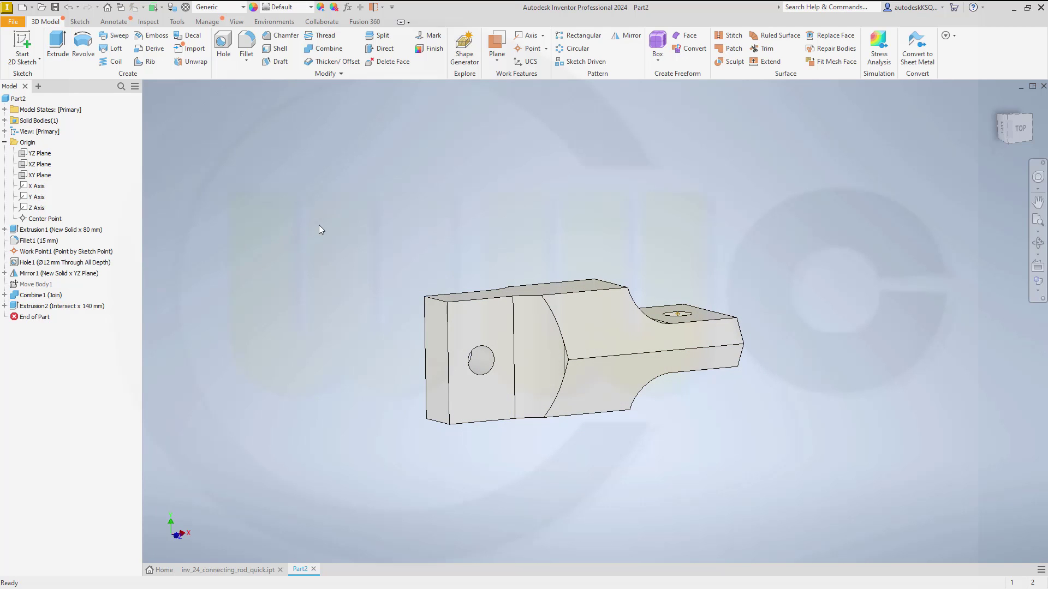
{"action": "middle_click_drag", "start_coordinate": [369, 211], "coordinate": [420, 256], "text": "shift"}
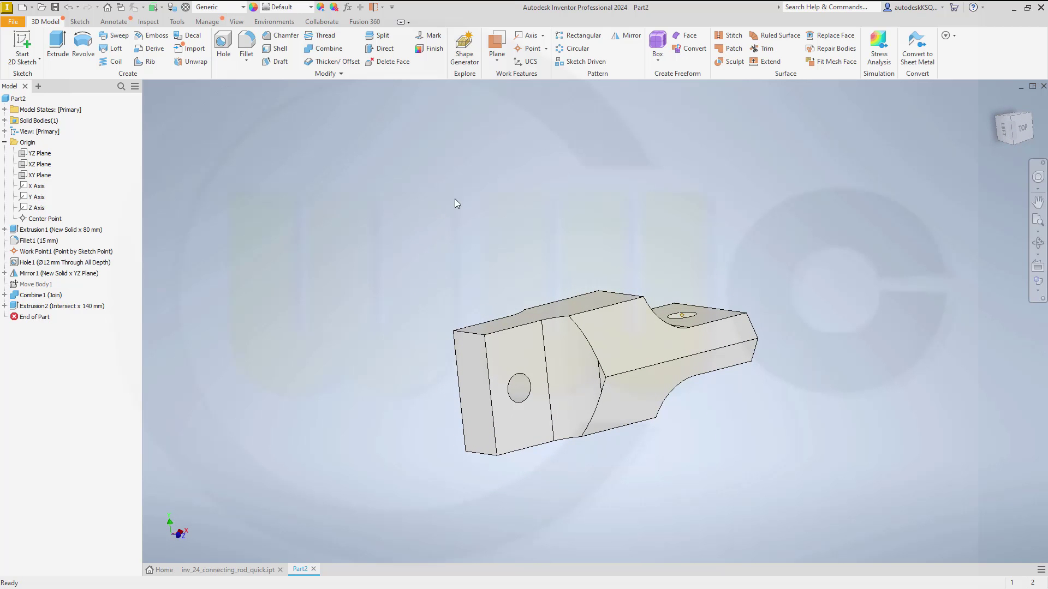
{"action": "left_click", "coordinate": [497, 46]}
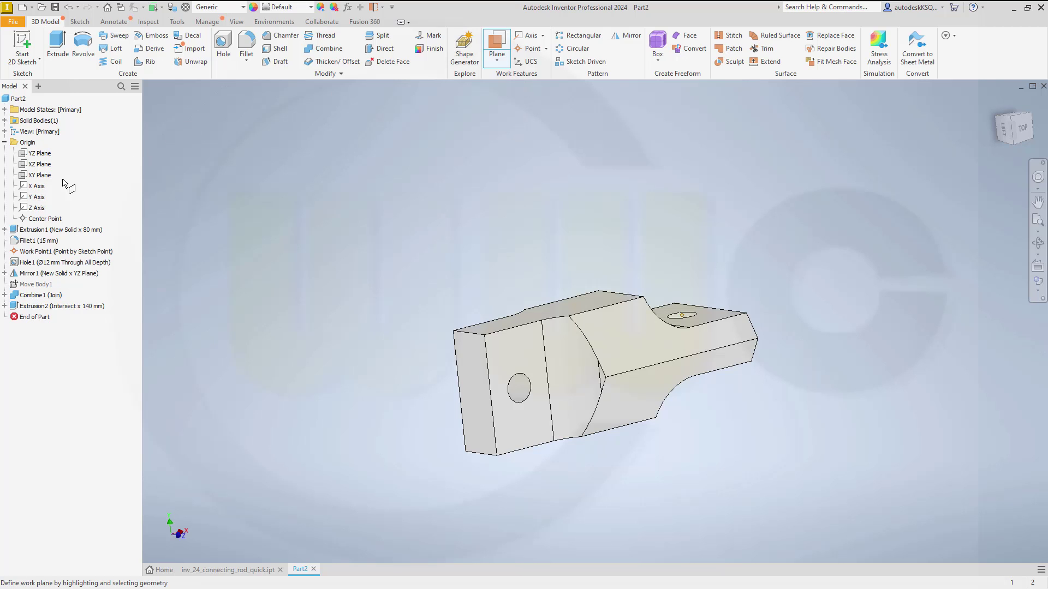
{"action": "left_click", "coordinate": [42, 176]}
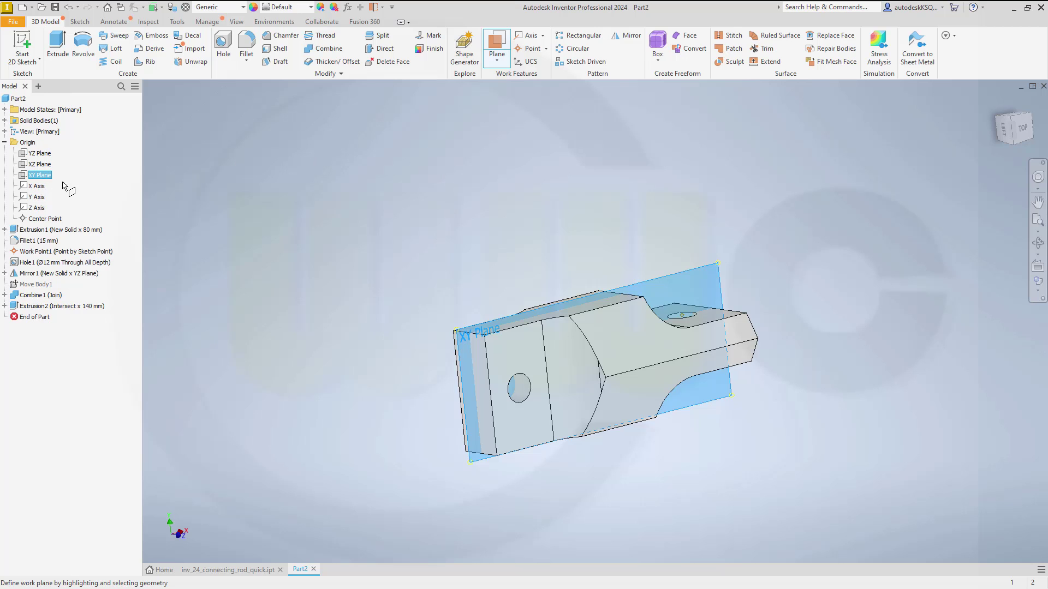
{"action": "key", "text": "Escape"}
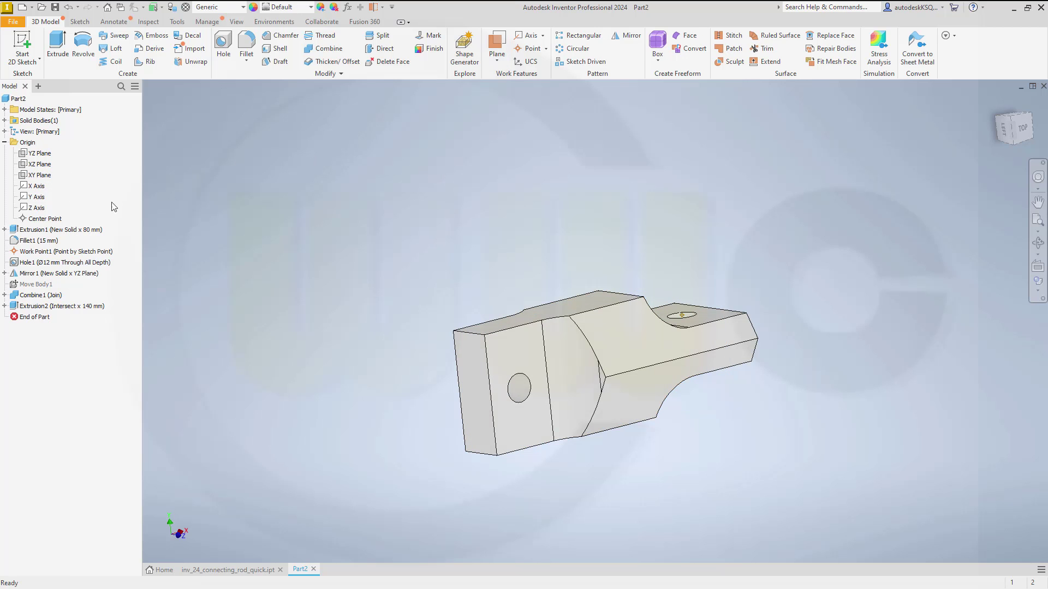
Step: Create a work plane offset 20 mm from the origin's XY plane, above the part
{"action": "middle_click_drag", "start_coordinate": [430, 267], "coordinate": [441, 196], "text": "shift"}
{"action": "left_click", "coordinate": [496, 45]}
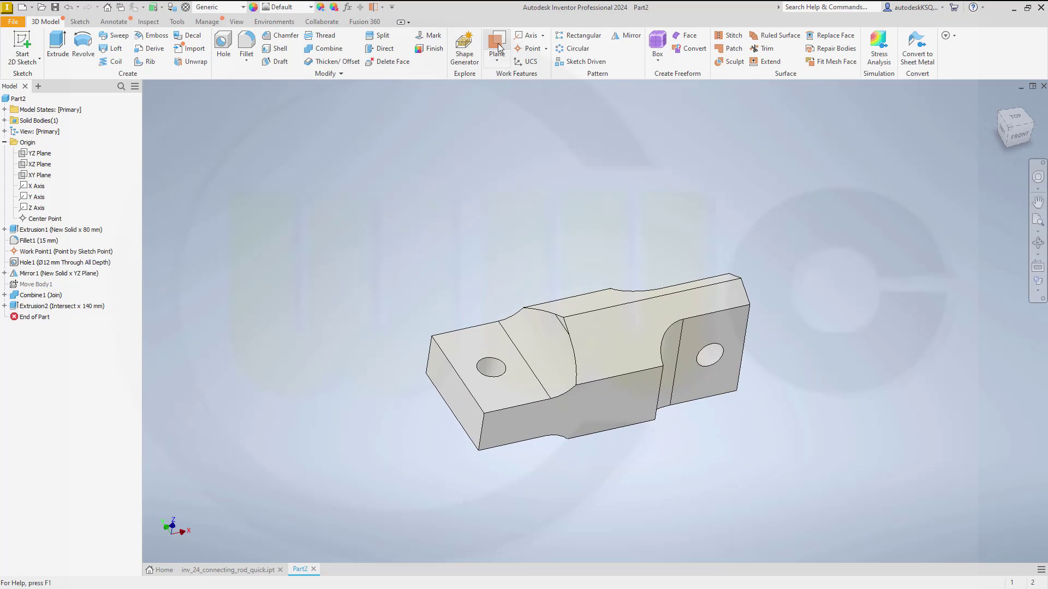
{"action": "left_click", "coordinate": [54, 176]}
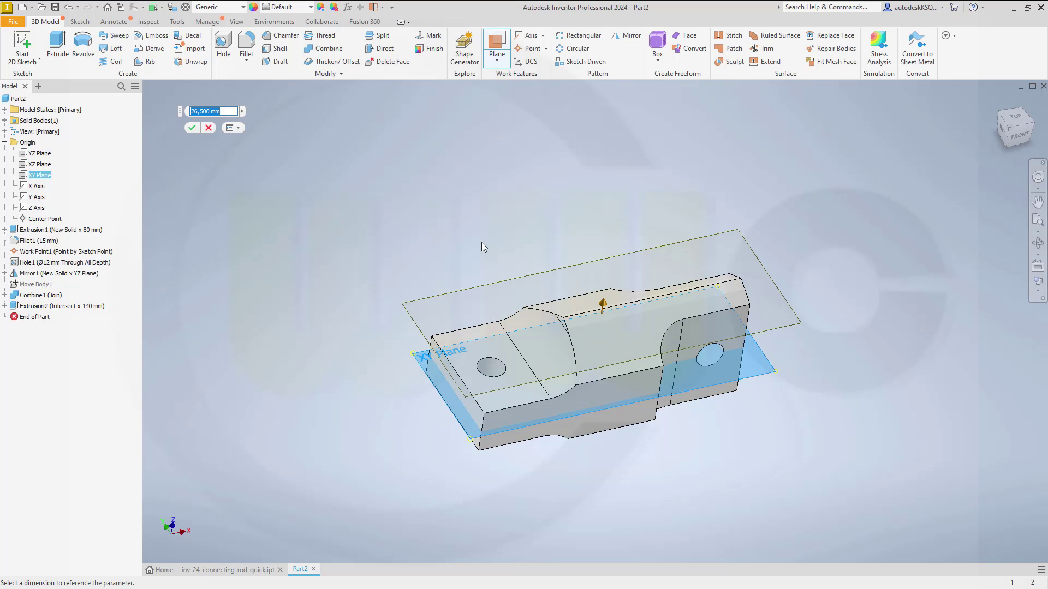
{"action": "type", "text": "20"}
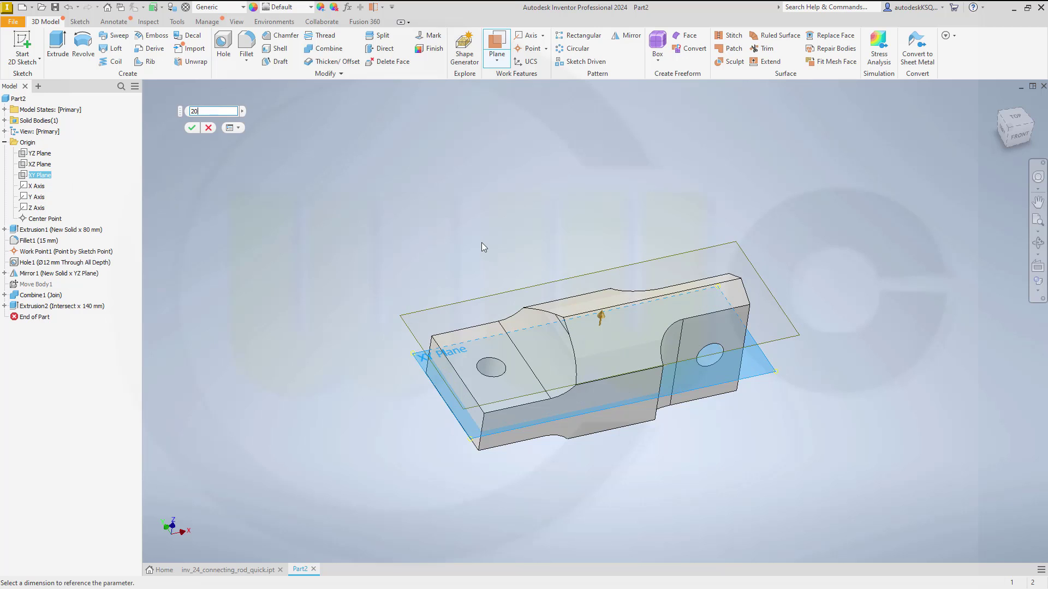
{"action": "key", "text": "Return"}
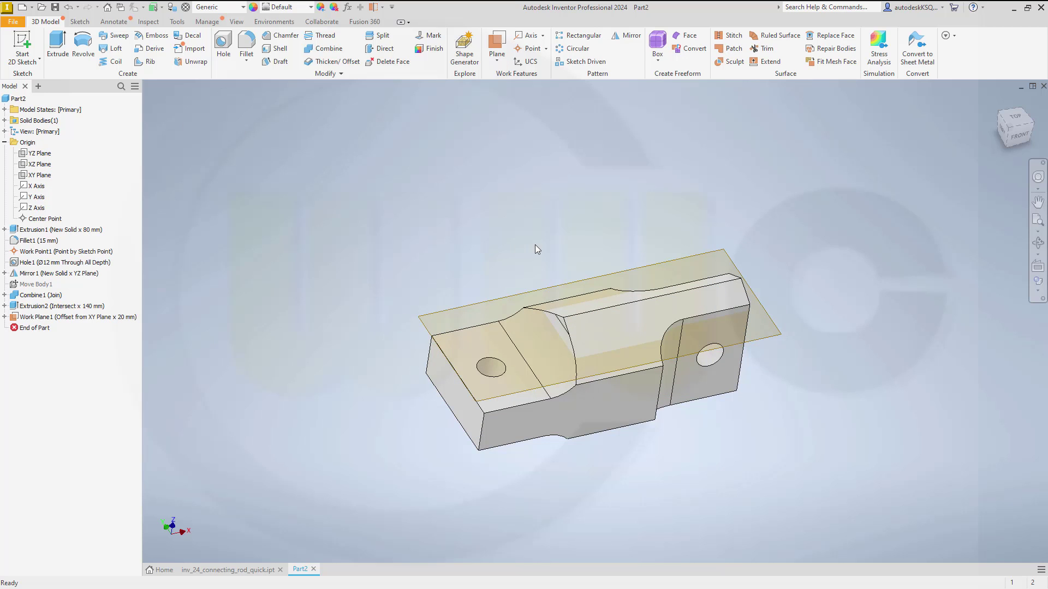
Step: Place a work point where the origin's Z axis intersects the offset work plane
{"action": "middle_click_drag", "start_coordinate": [548, 253], "coordinate": [550, 231], "text": "shift"}
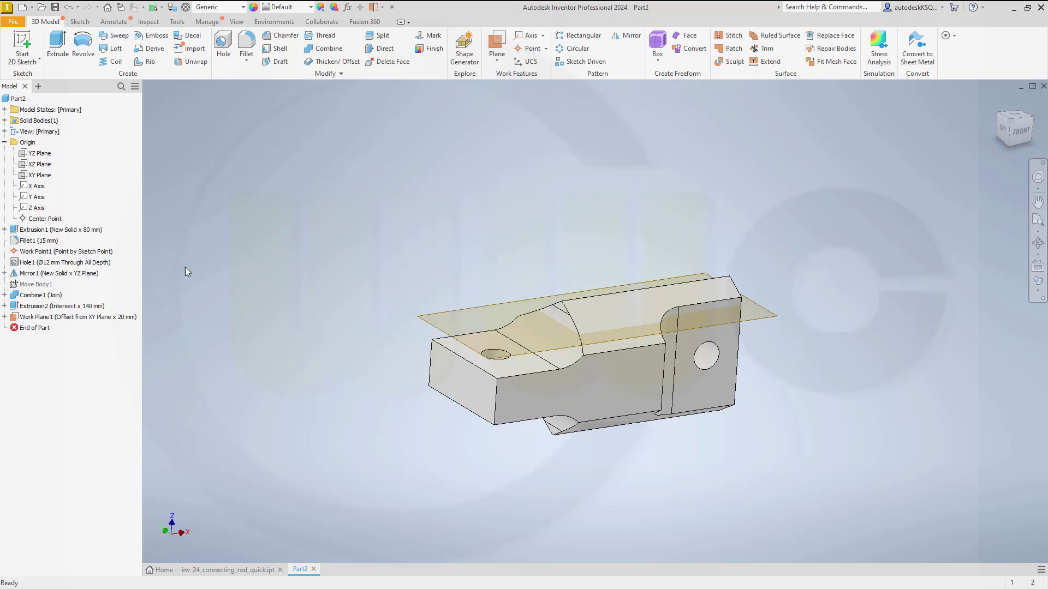
{"action": "left_click", "coordinate": [530, 50]}
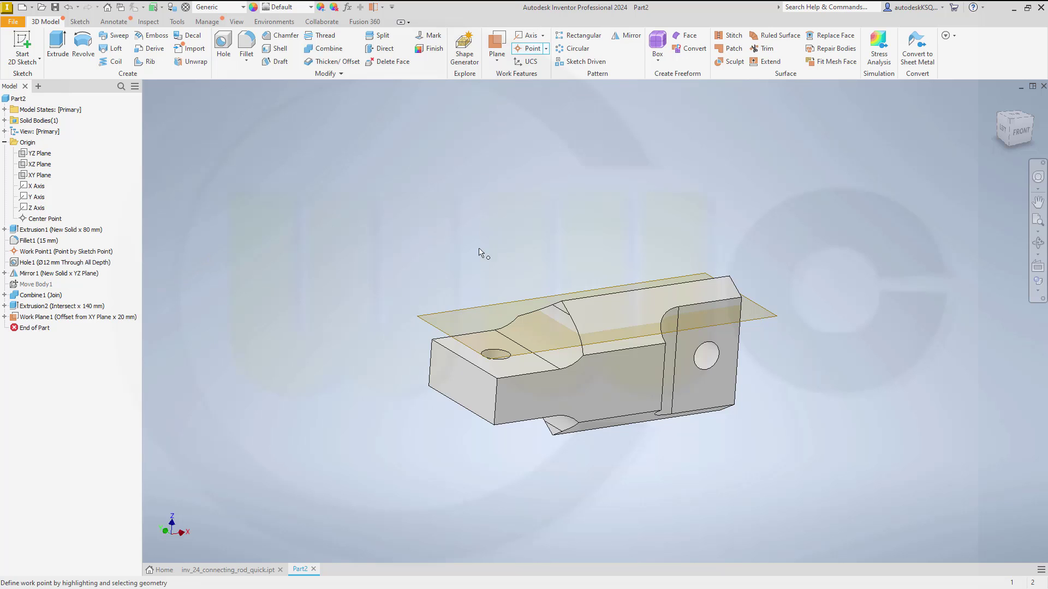
{"action": "left_click", "coordinate": [461, 311]}
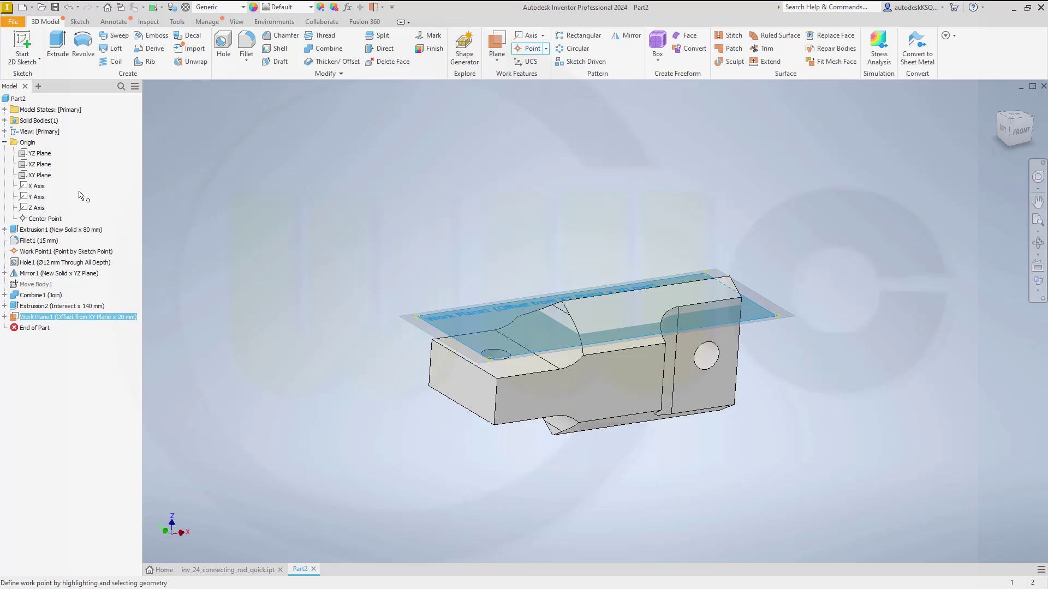
{"action": "left_click", "coordinate": [43, 210]}
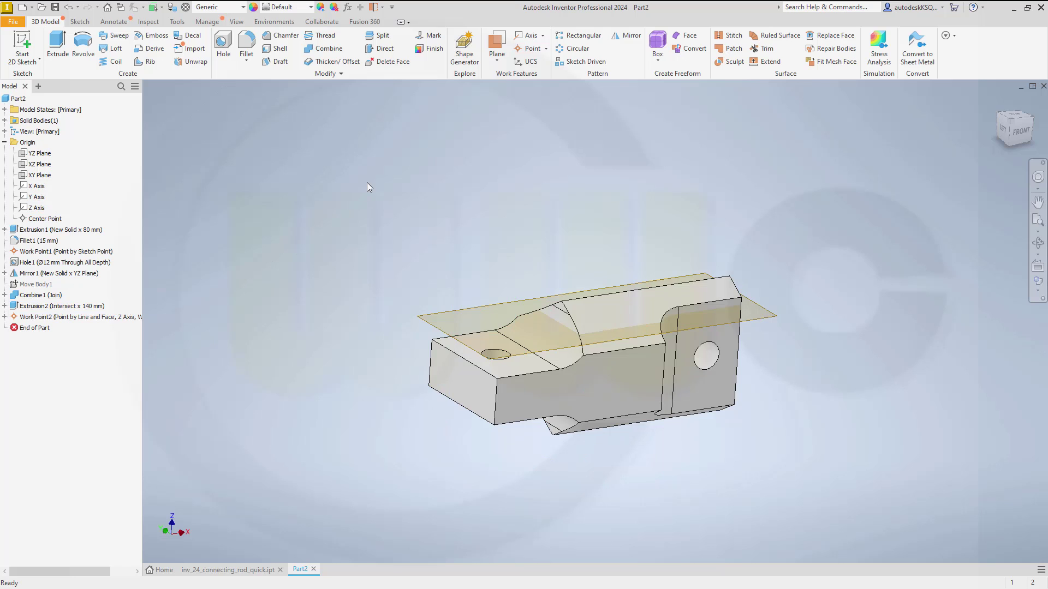
Step: Create a 16 mm hole with a 30 mm by 3 mm counterbore at the new work point, along the Z axis, ending at the XY plane
{"action": "left_click", "coordinate": [98, 317]}
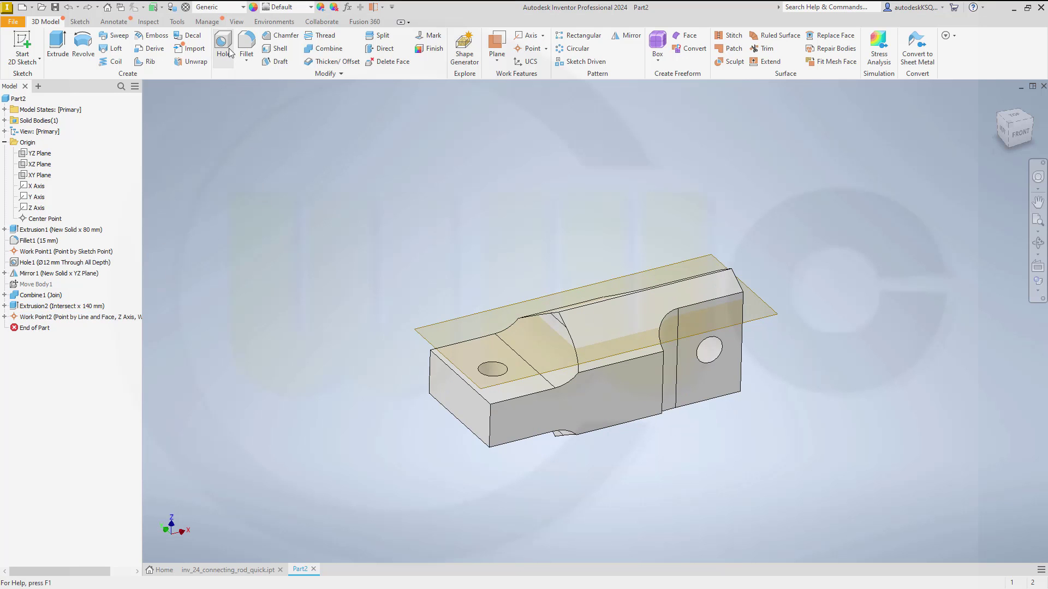
{"action": "left_click", "coordinate": [225, 45]}
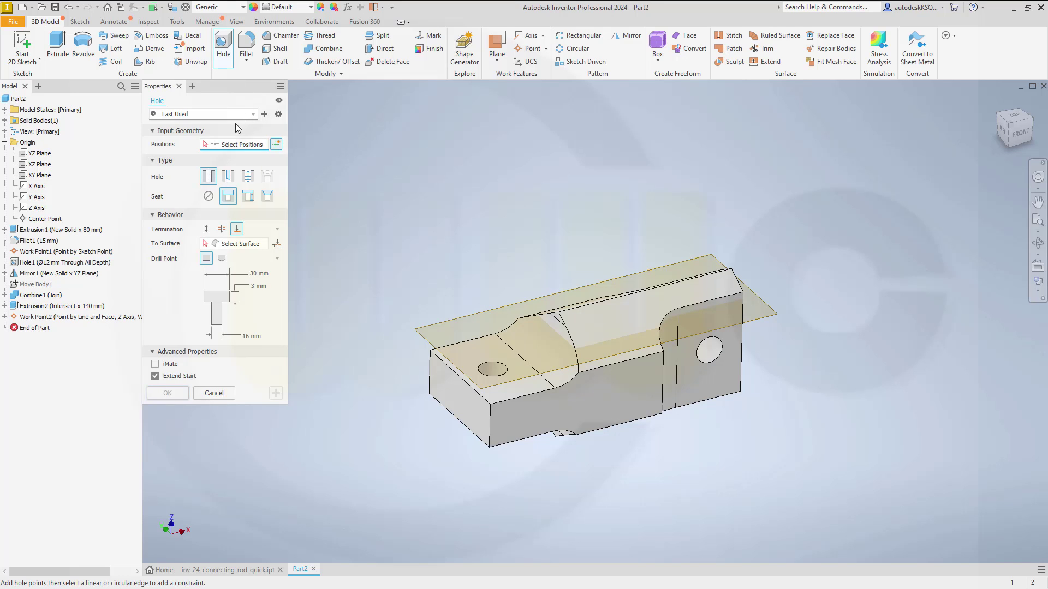
{"action": "left_click", "coordinate": [41, 317]}
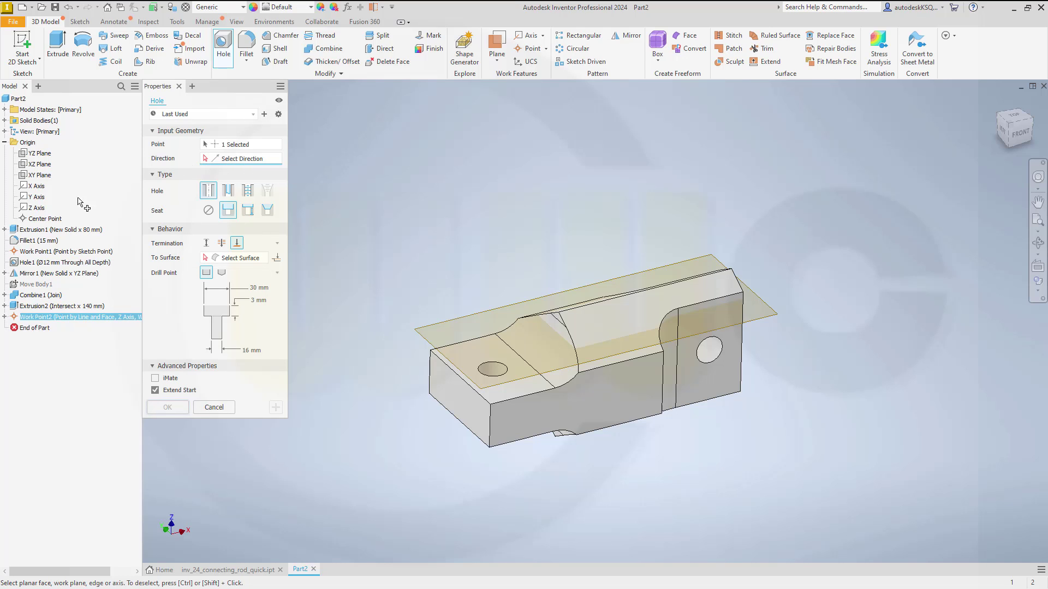
{"action": "left_click", "coordinate": [39, 207]}
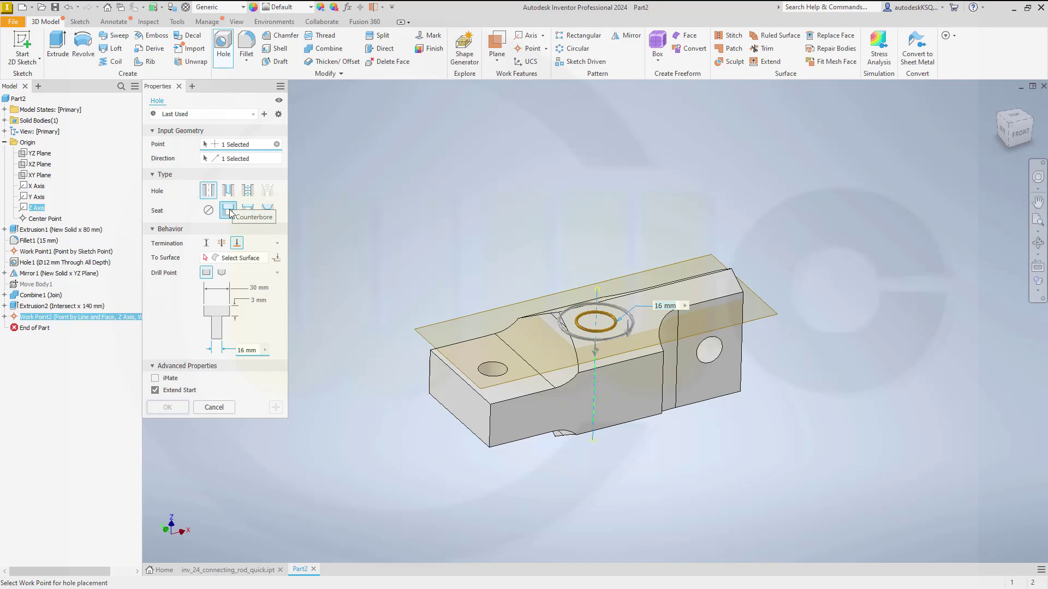
{"action": "left_click", "coordinate": [236, 258]}
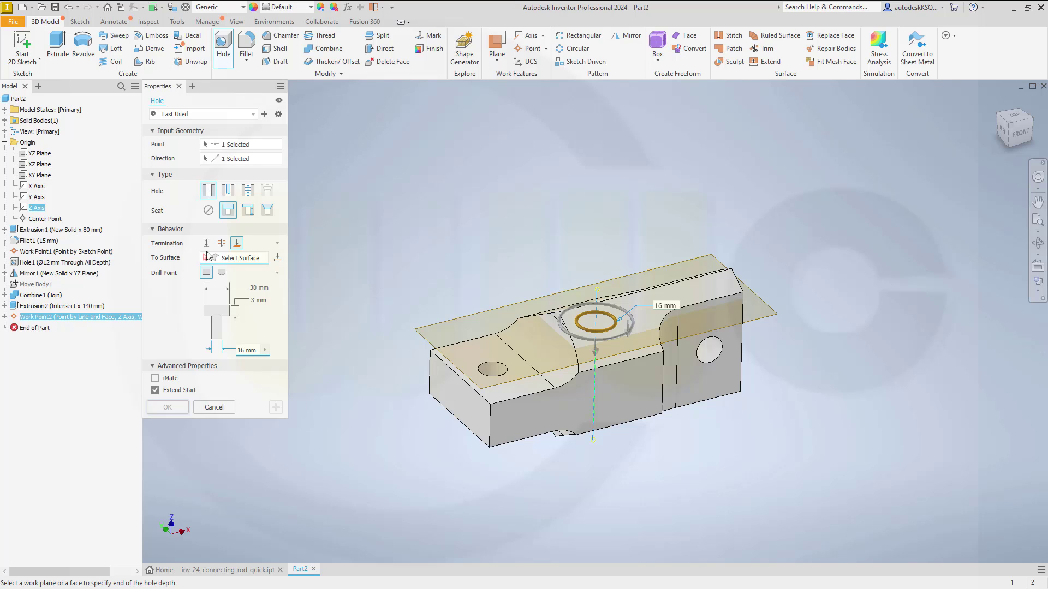
{"action": "left_click", "coordinate": [40, 176]}
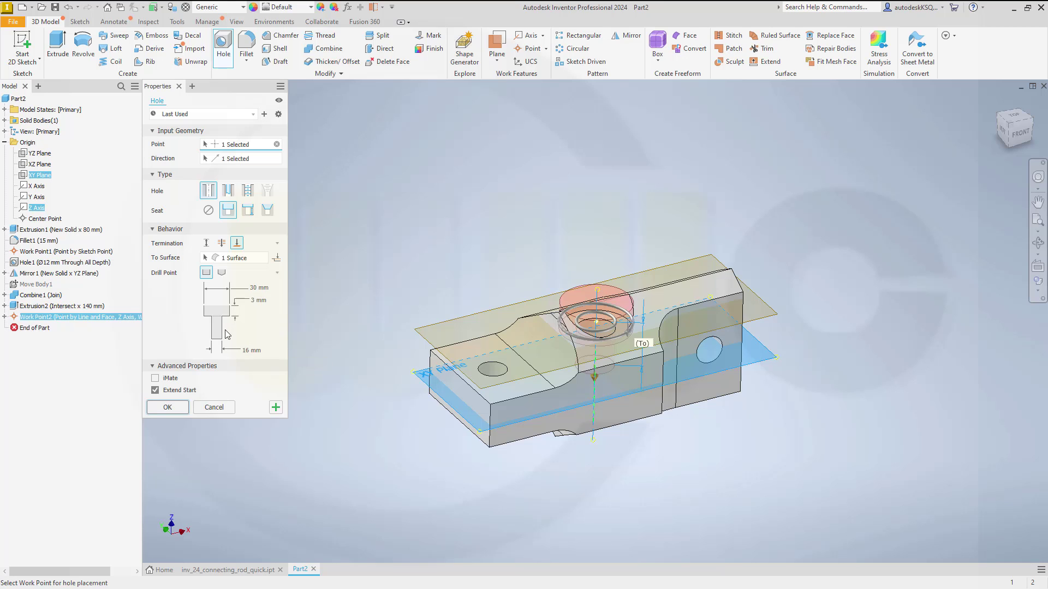
{"action": "left_click", "coordinate": [168, 408]}
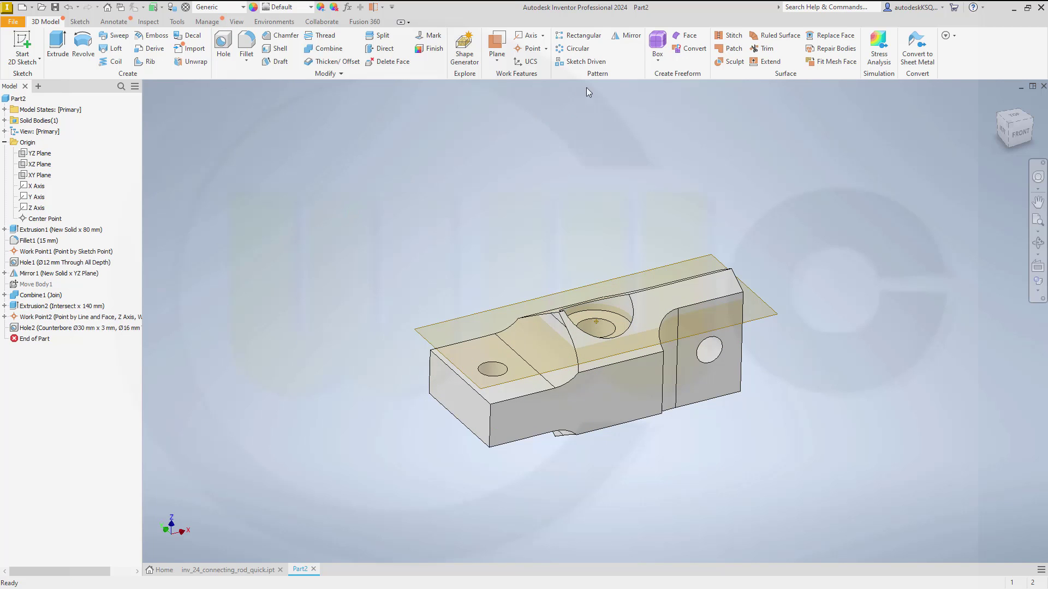
{"action": "left_click", "coordinate": [626, 40]}
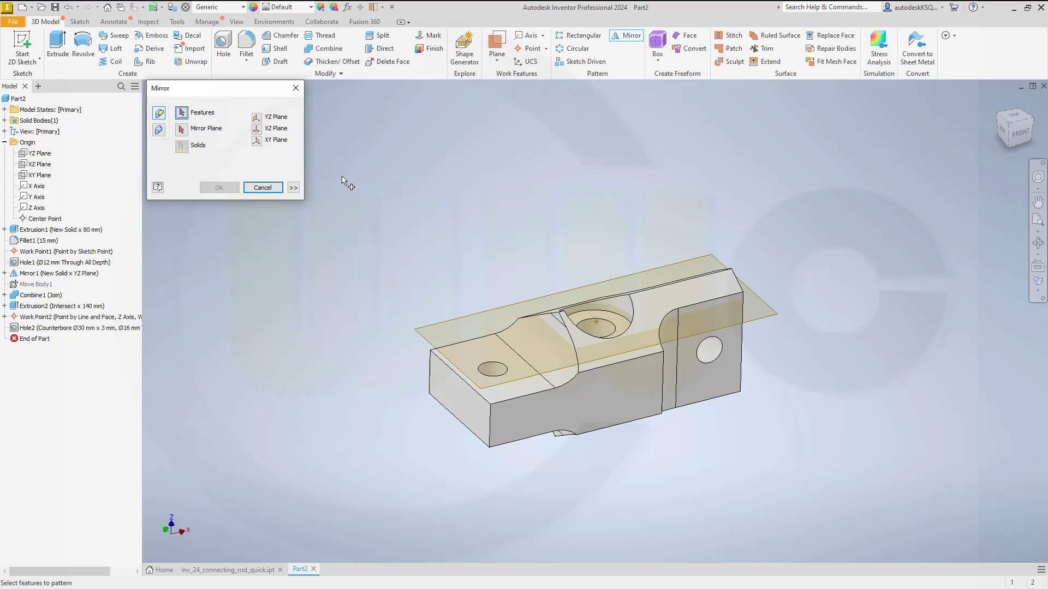
{"action": "left_click", "coordinate": [48, 329]}
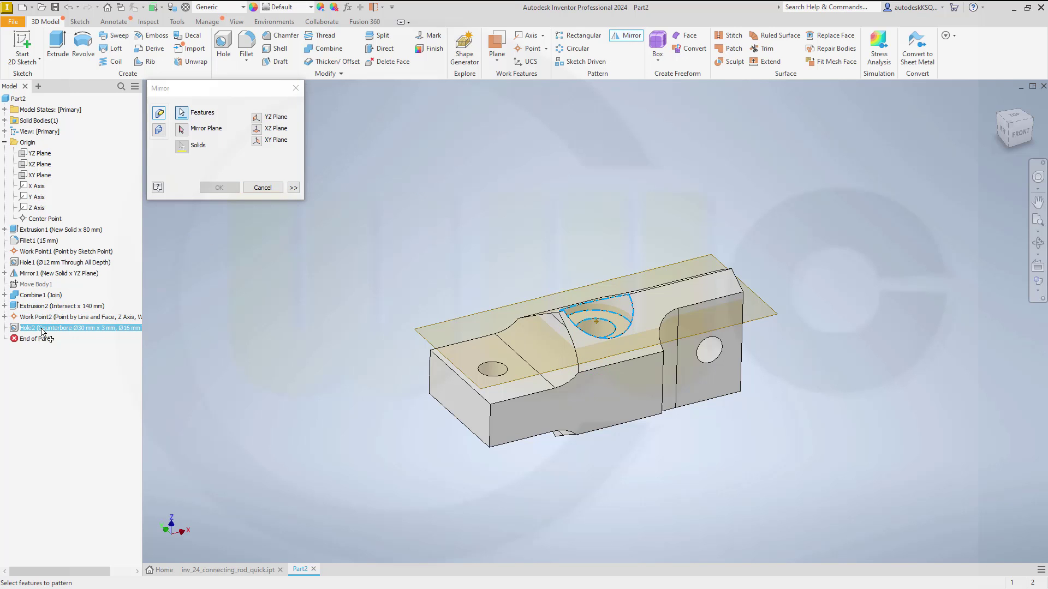
{"action": "left_click", "coordinate": [182, 130]}
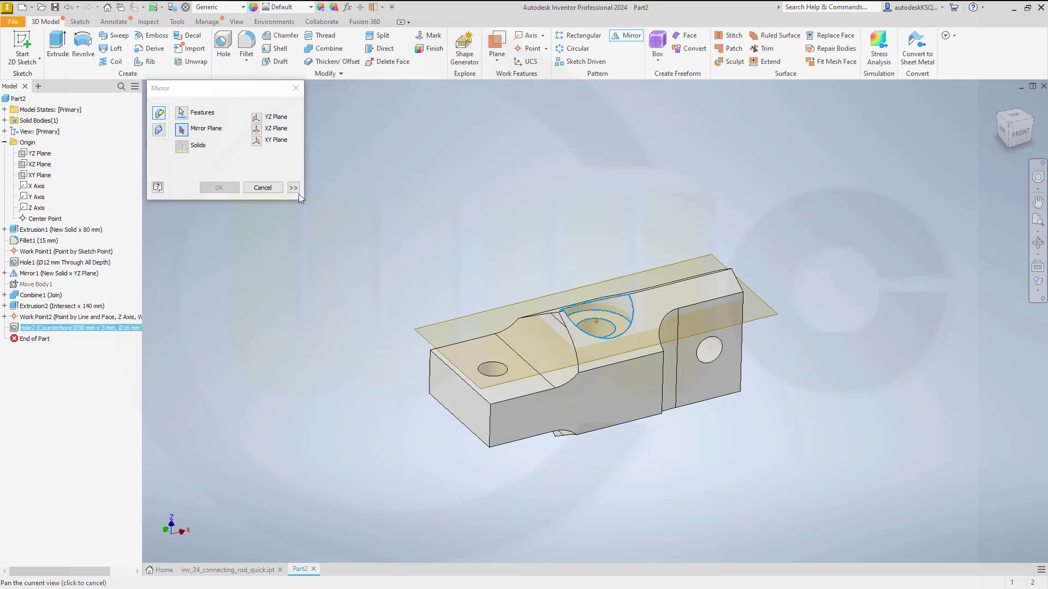
{"action": "key", "text": "Escape"}
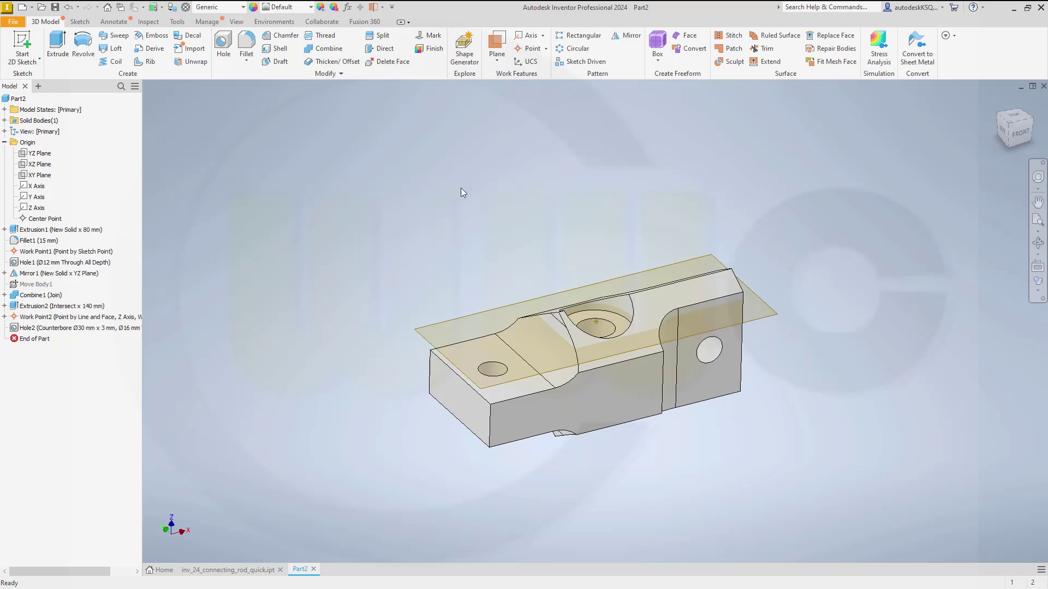
Step: Mirror the counterbored hole feature across the origin's XY plane
{"action": "left_click", "coordinate": [627, 36]}
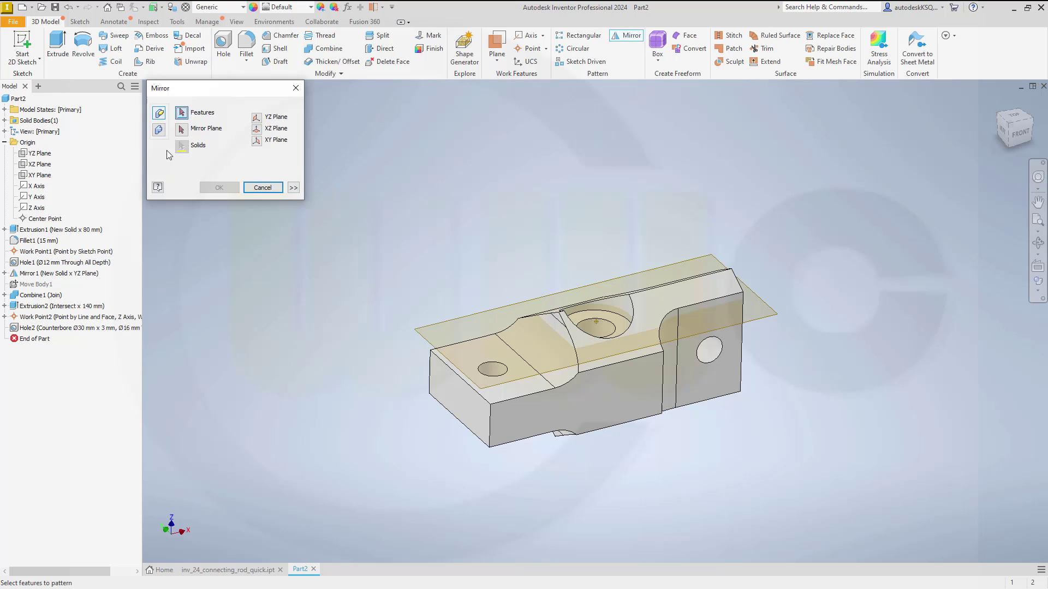
{"action": "left_click", "coordinate": [45, 328]}
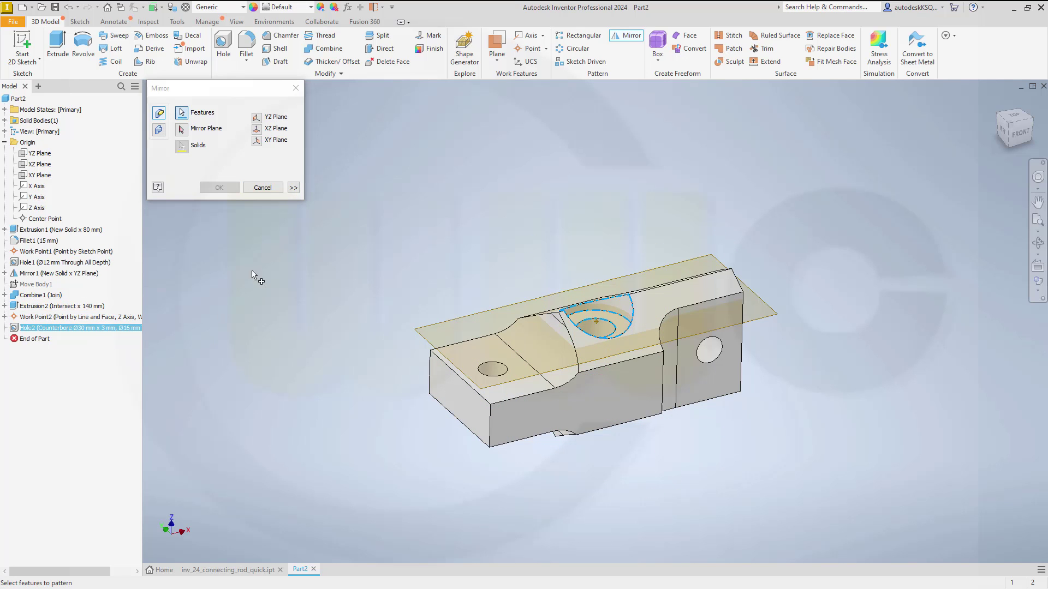
{"action": "left_click", "coordinate": [182, 130]}
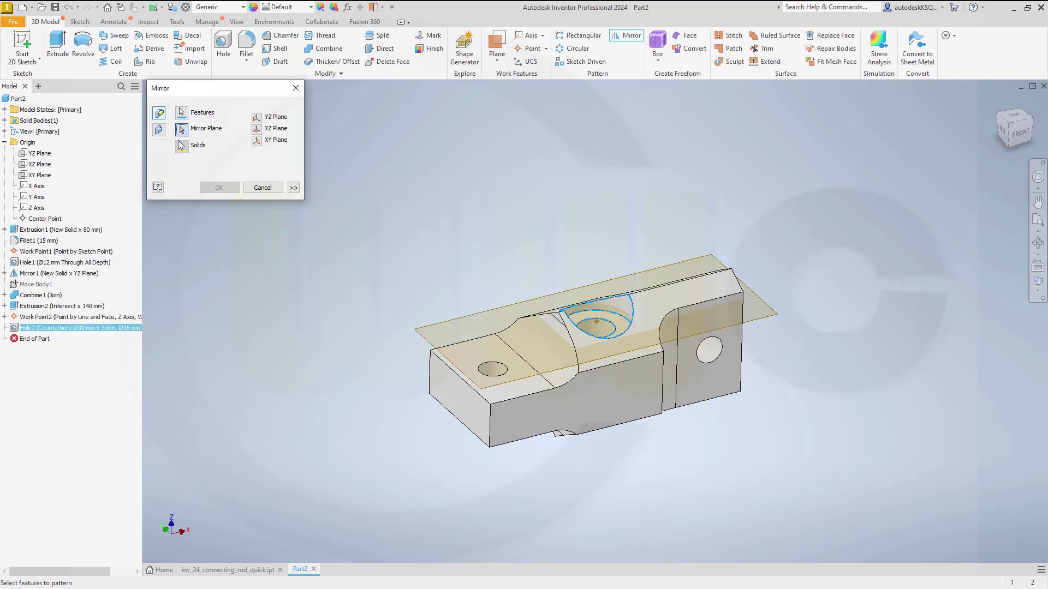
{"action": "left_click", "coordinate": [258, 142]}
{"action": "left_click", "coordinate": [229, 190]}
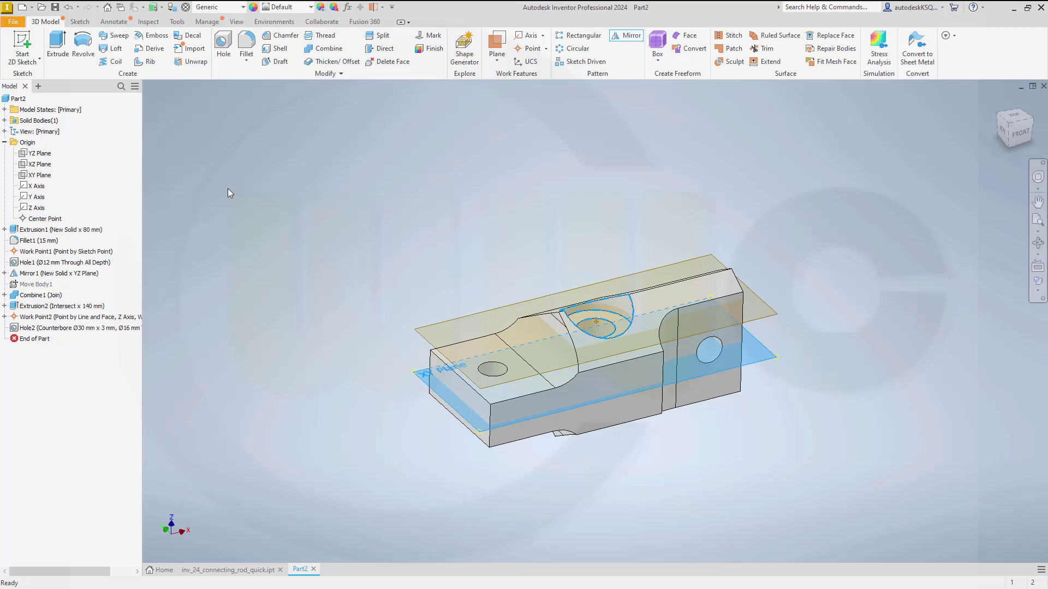
{"action": "middle_click_drag", "start_coordinate": [417, 277], "coordinate": [486, 272], "text": "shift"}
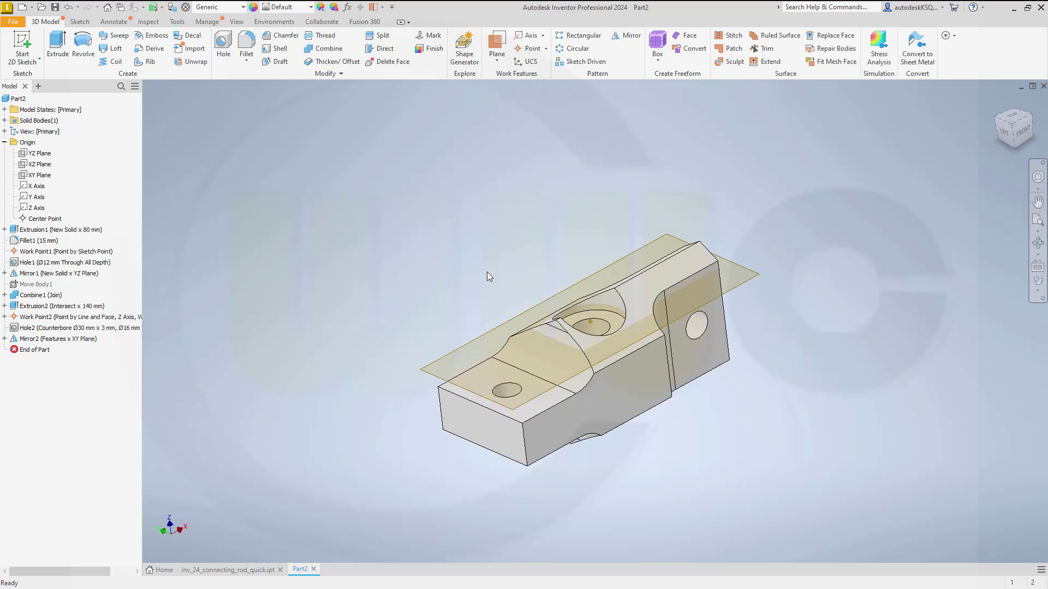